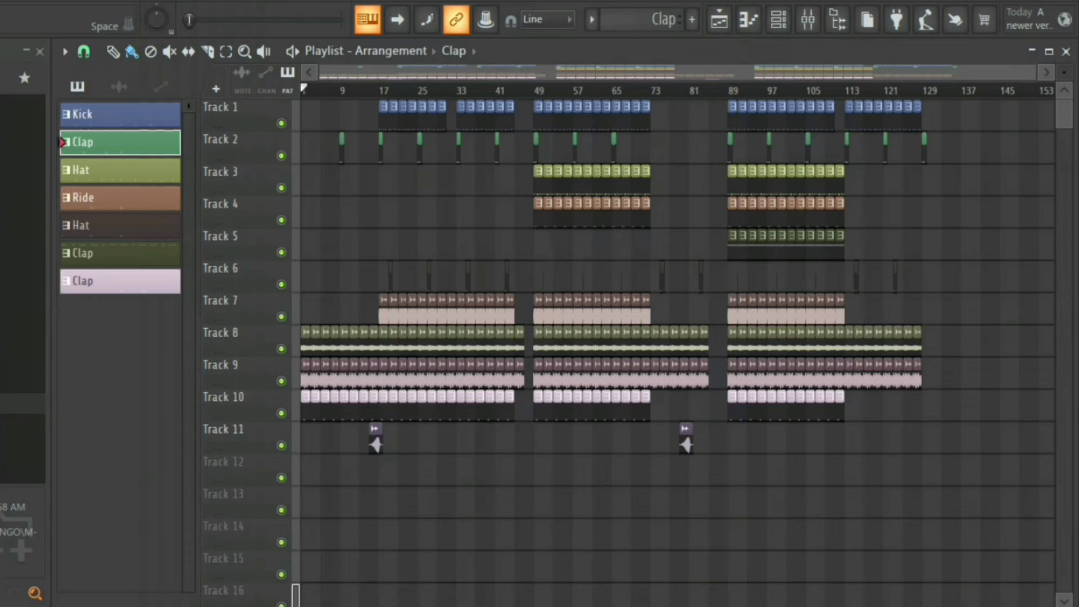
- Play the arrangement and examine the steps of the pink and green Clap patterns in the channel rack
{"action": "key", "text": "space"}
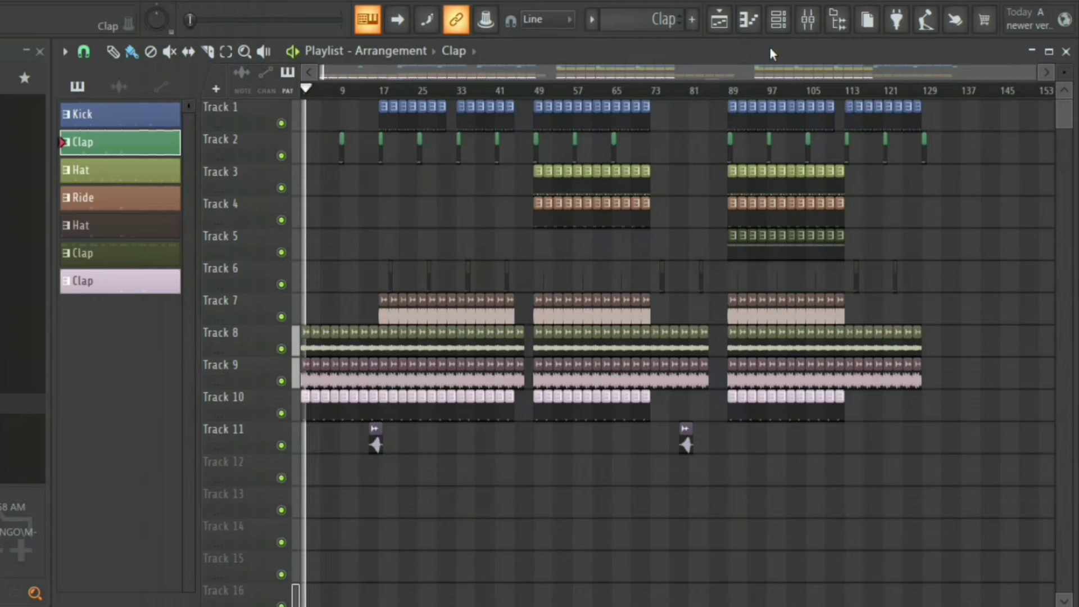
{"action": "key", "text": "KP_7"}
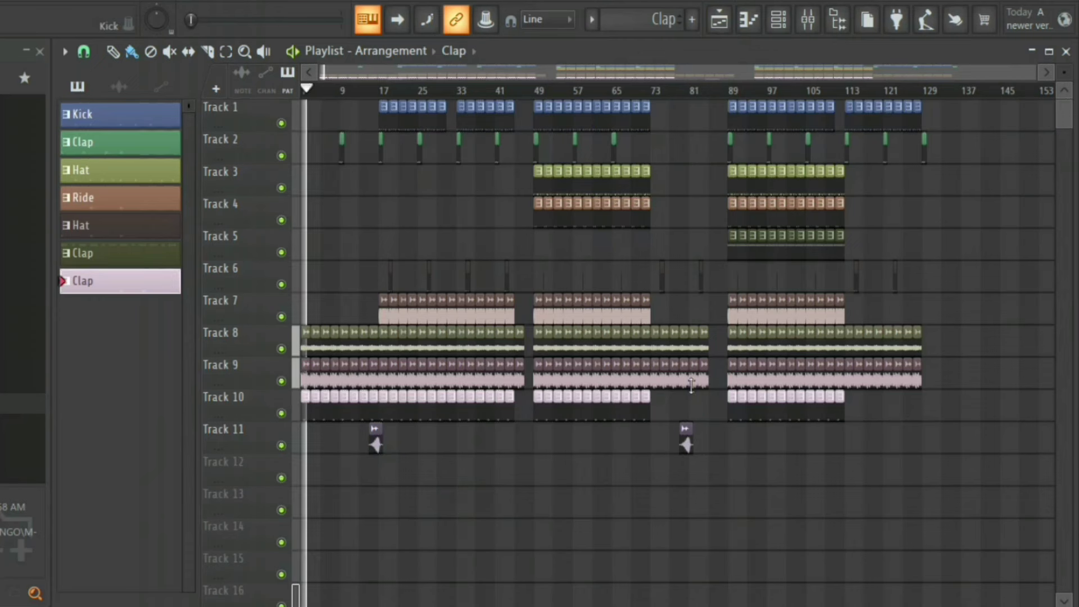
{"action": "key", "text": "F6"}
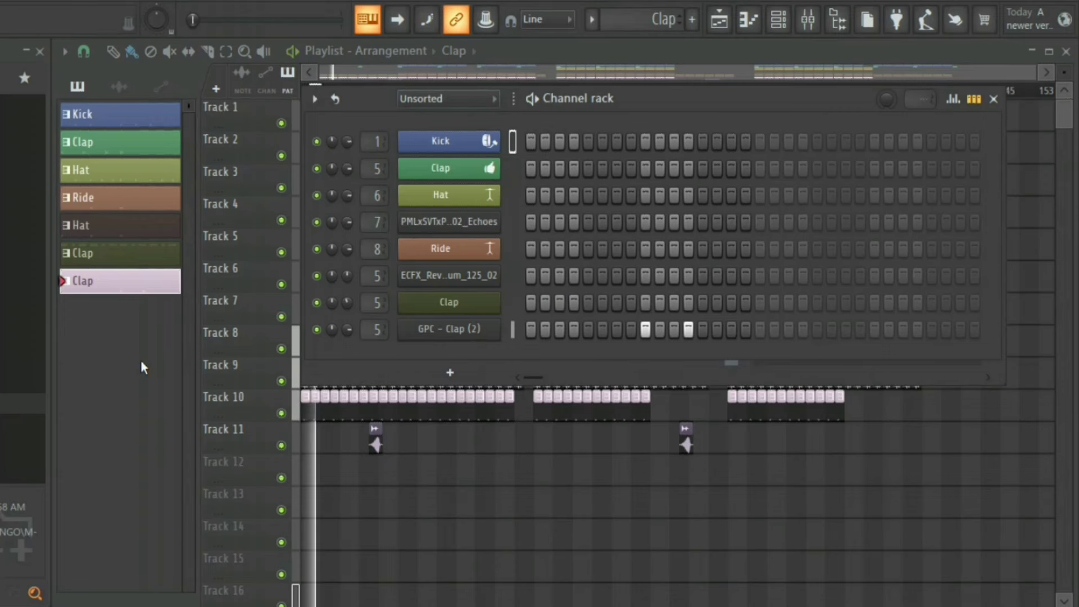
{"action": "key", "text": "F6"}
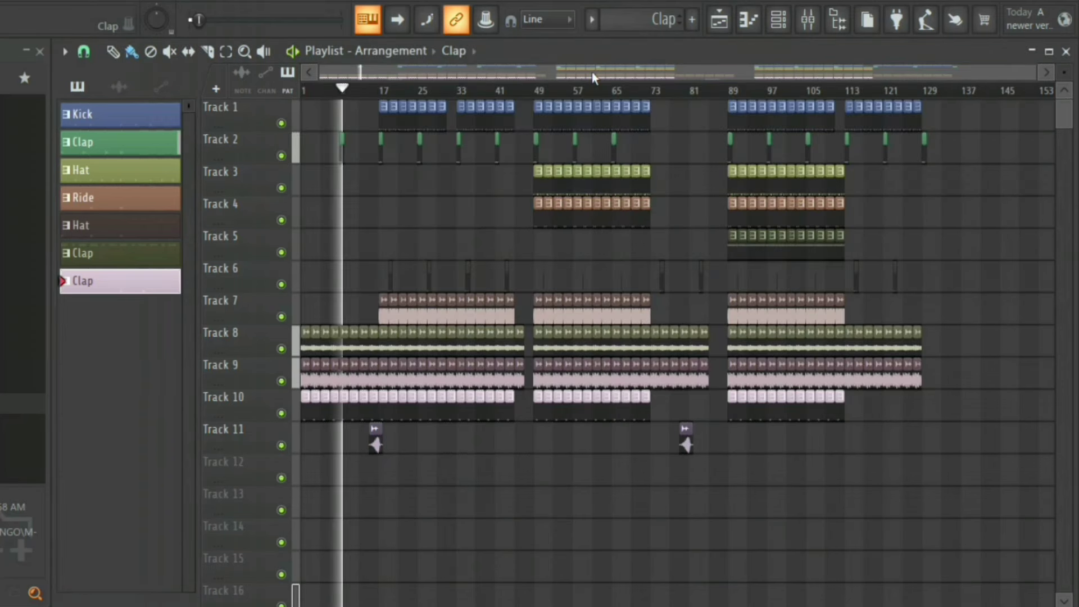
{"action": "left_click", "coordinate": [120, 142]}
{"action": "key", "text": "F6"}
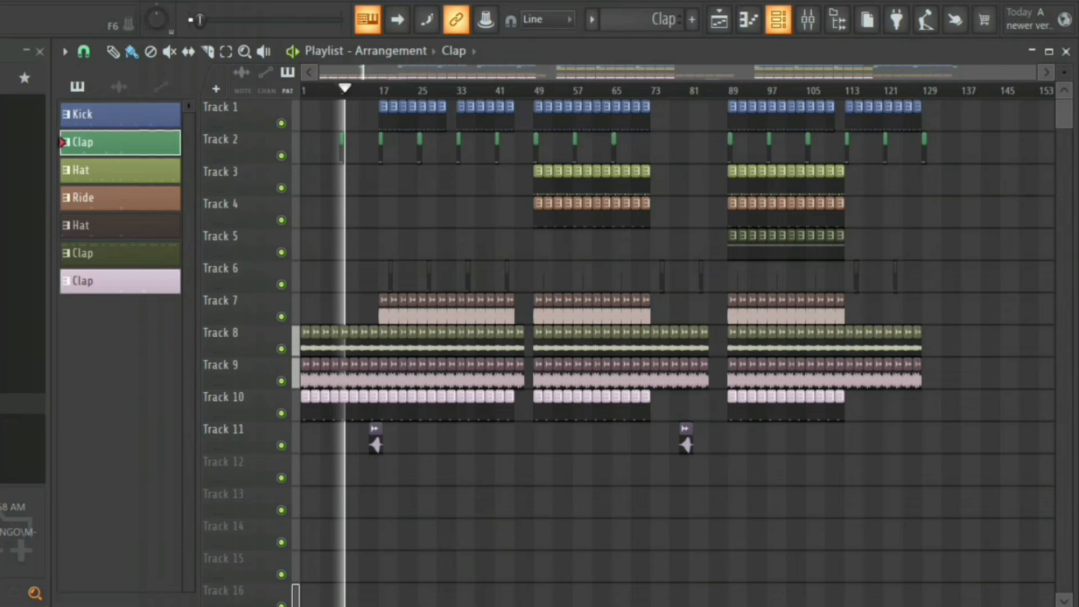
{"action": "key", "text": "F6"}
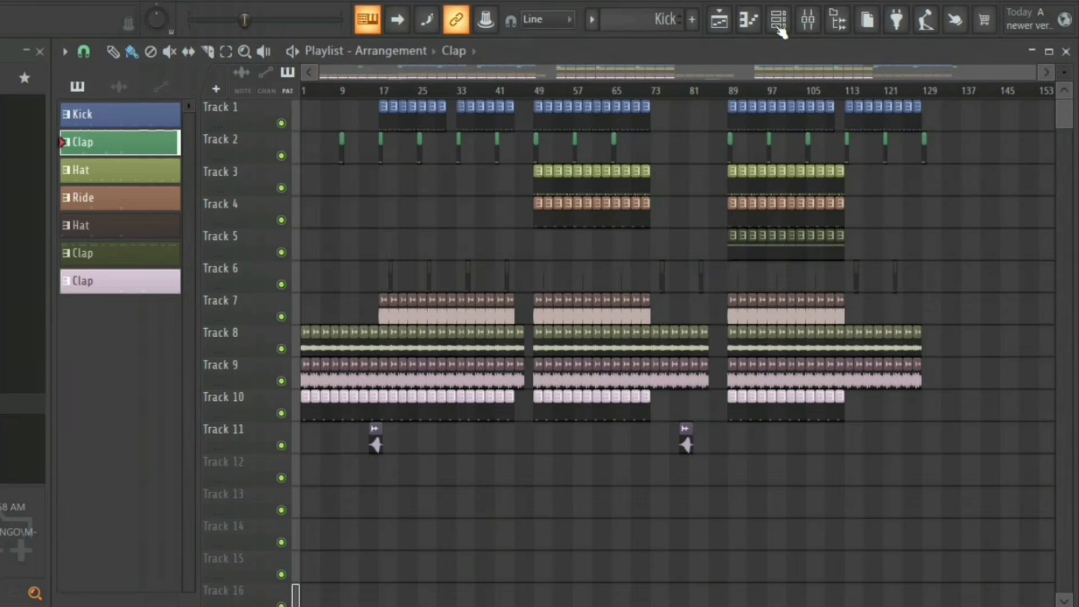
- Examine the steps of the Kick pattern and the yellow-green Hat pattern in the channel rack
{"action": "left_click", "coordinate": [780, 24]}
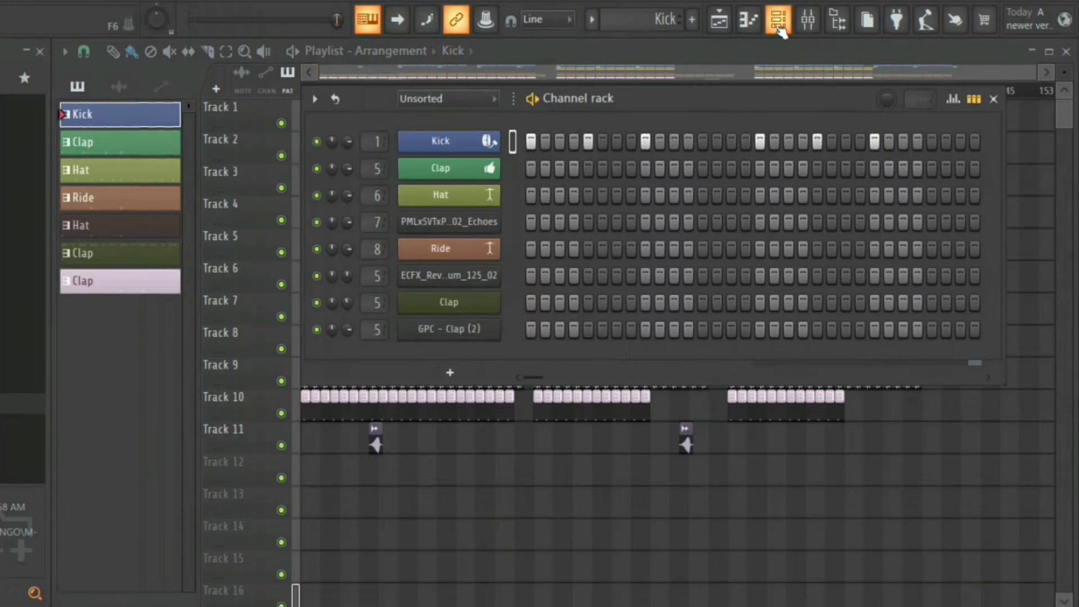
{"action": "left_click", "coordinate": [780, 23]}
{"action": "key", "text": "KP_Add"}
{"action": "key", "text": "KP_Add"}
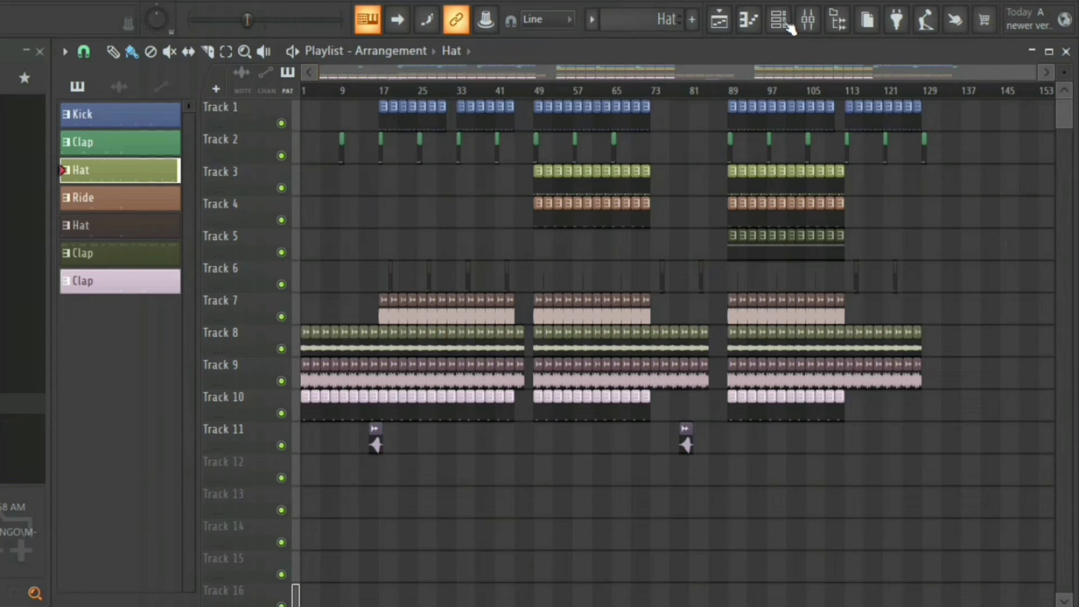
{"action": "left_click", "coordinate": [788, 25]}
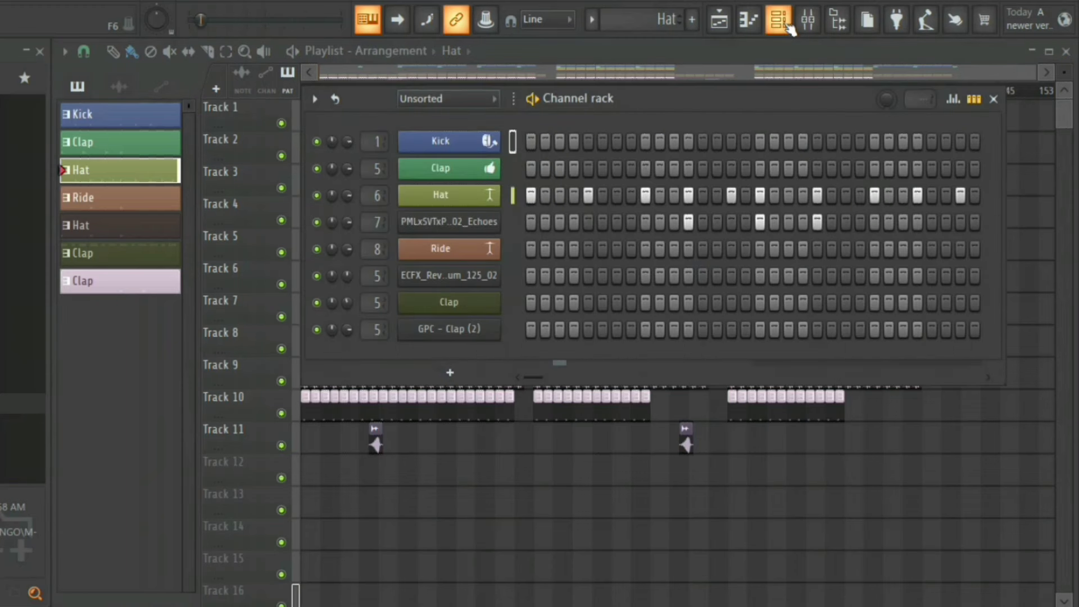
{"action": "left_click", "coordinate": [808, 22]}
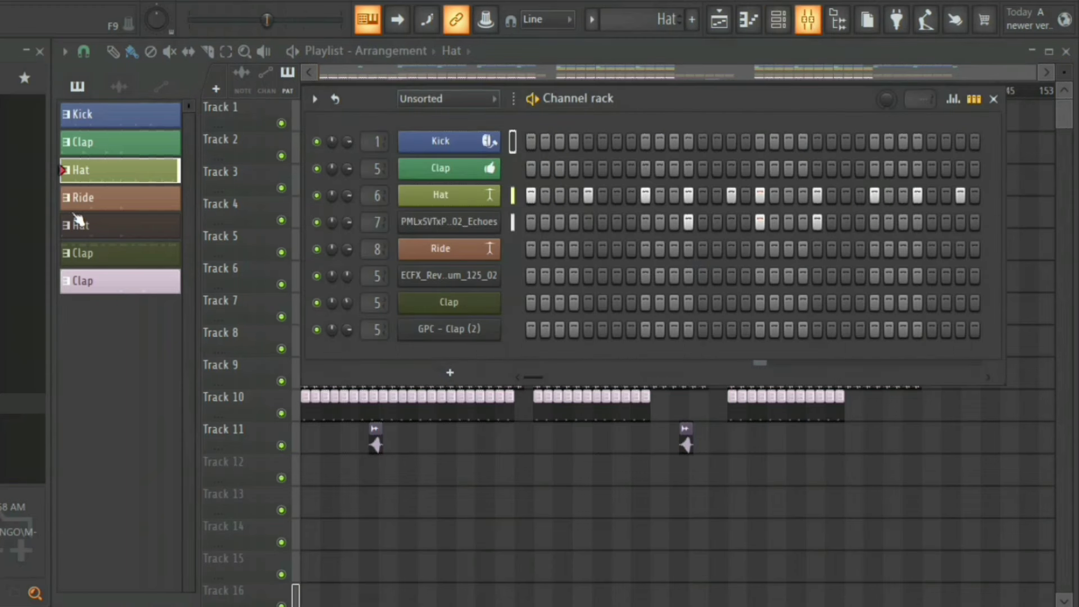
{"action": "key", "text": "F9"}
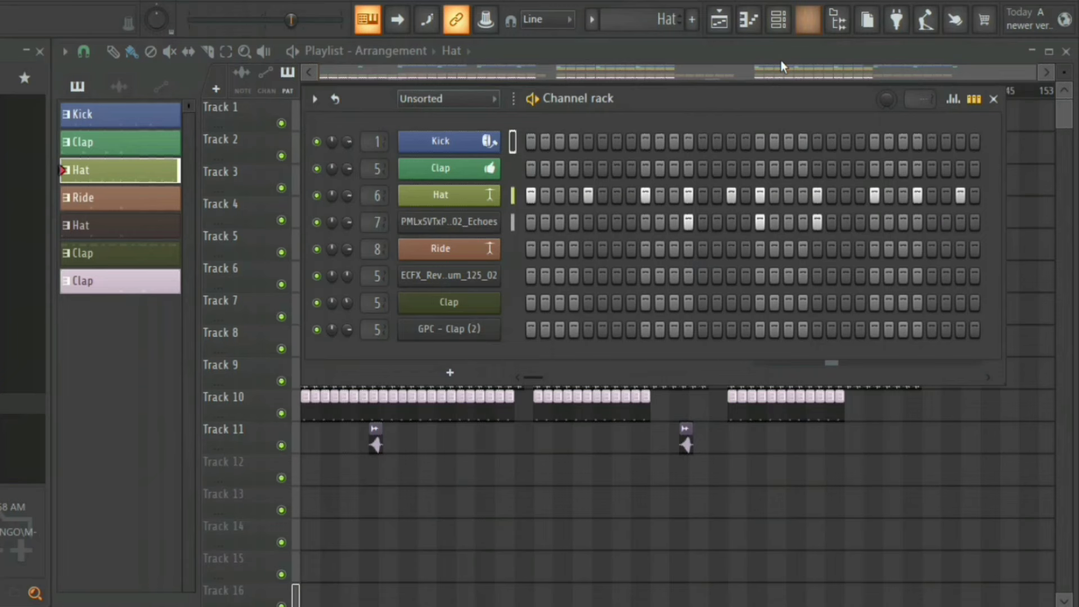
- Examine the steps of the Ride and dark brown Hat patterns, ending with the dark green Clap pattern selected
{"action": "key", "text": "F6"}
{"action": "key", "text": "KP_Add"}
{"action": "left_click", "coordinate": [789, 33]}
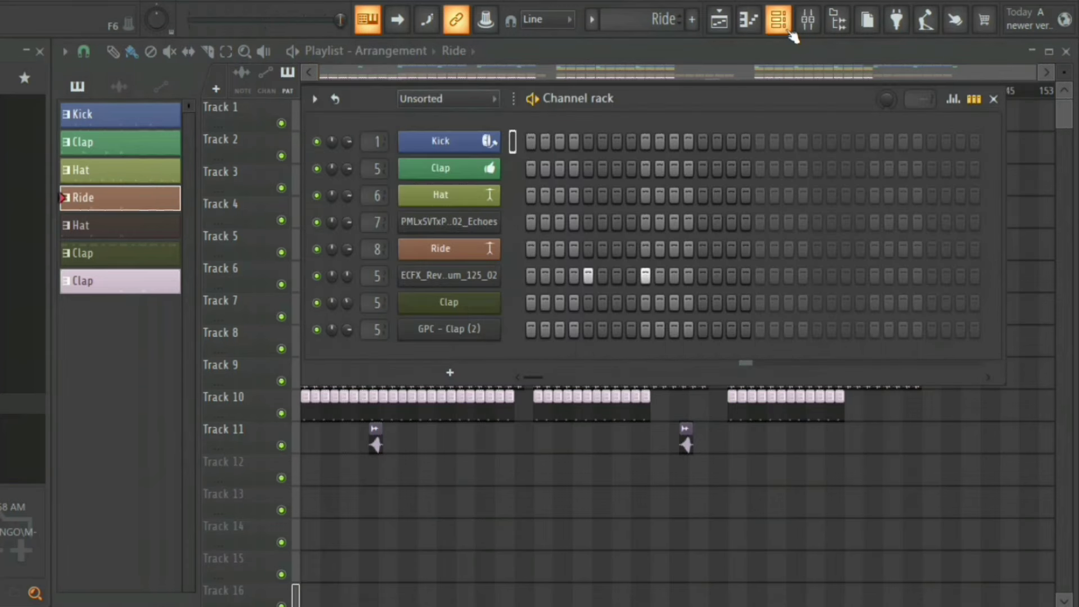
{"action": "key", "text": "F6"}
{"action": "left_click", "coordinate": [145, 235]}
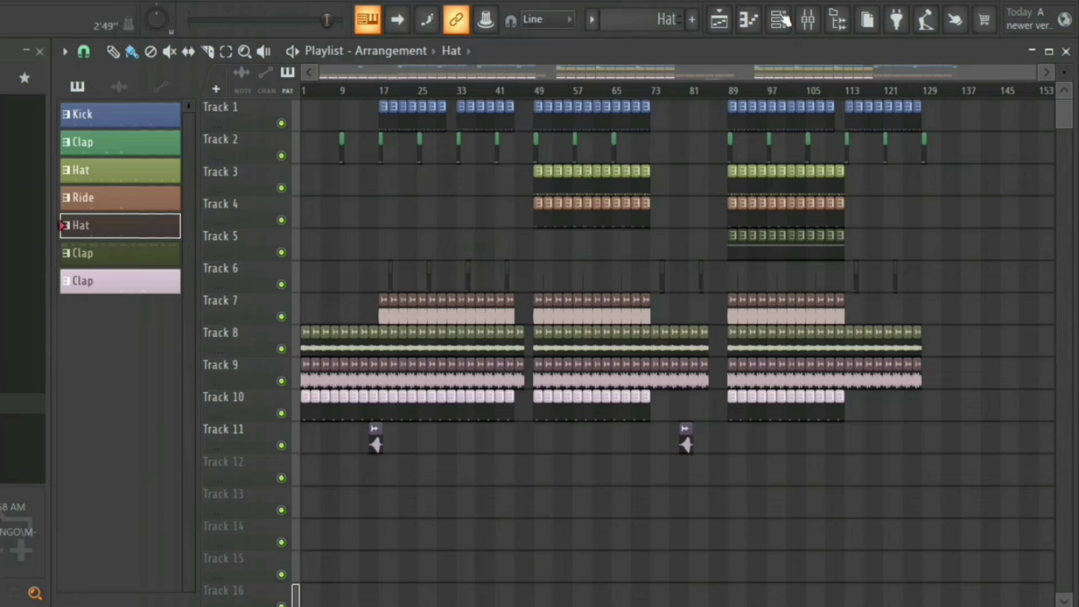
{"action": "key", "text": "F6"}
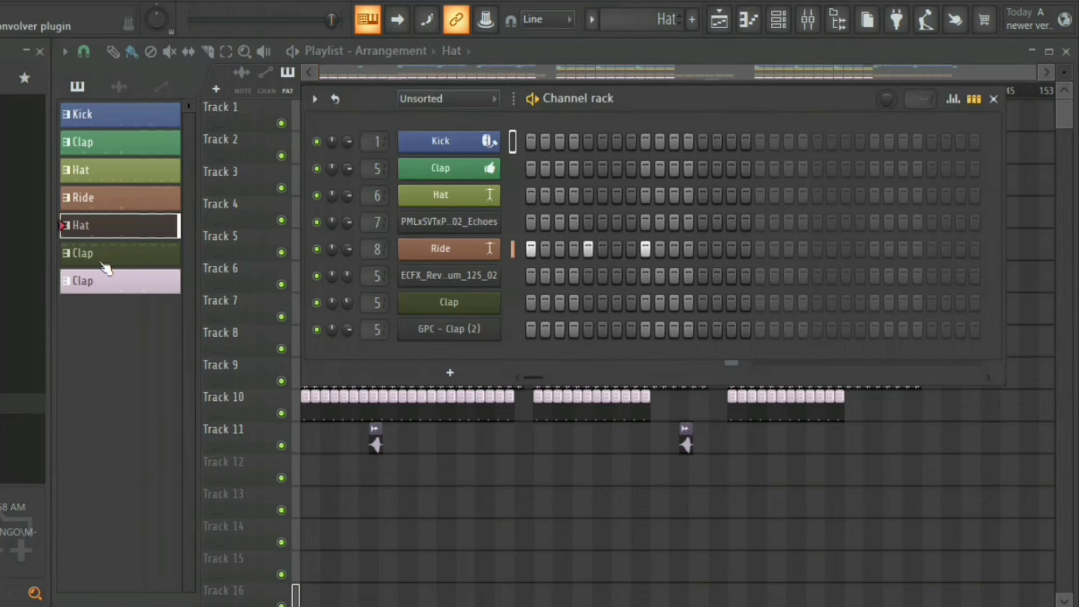
{"action": "key", "text": "F6"}
{"action": "key", "text": "KP_Add"}
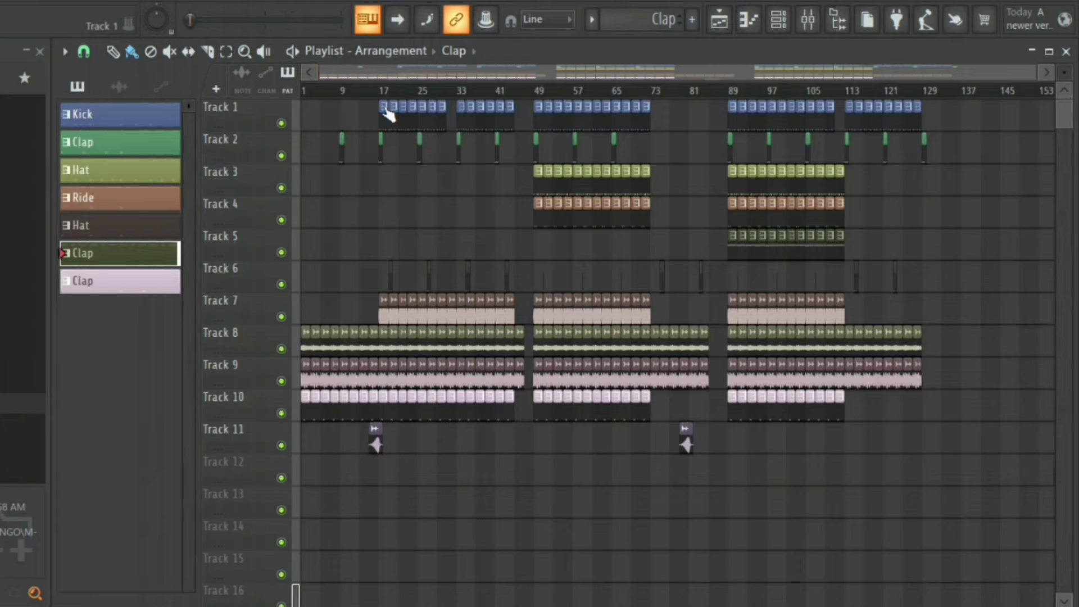
- Listen to the arrangement's sections starting near bars 17, 49 and 89, then stop playback
{"action": "key", "text": "space"}
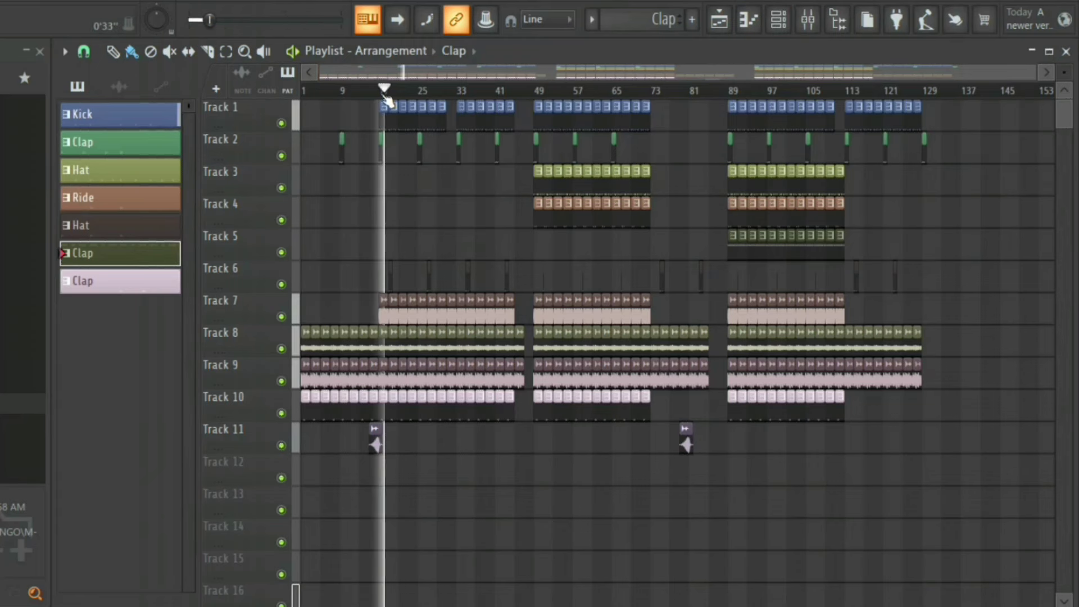
{"action": "right_click", "coordinate": [283, 317]}
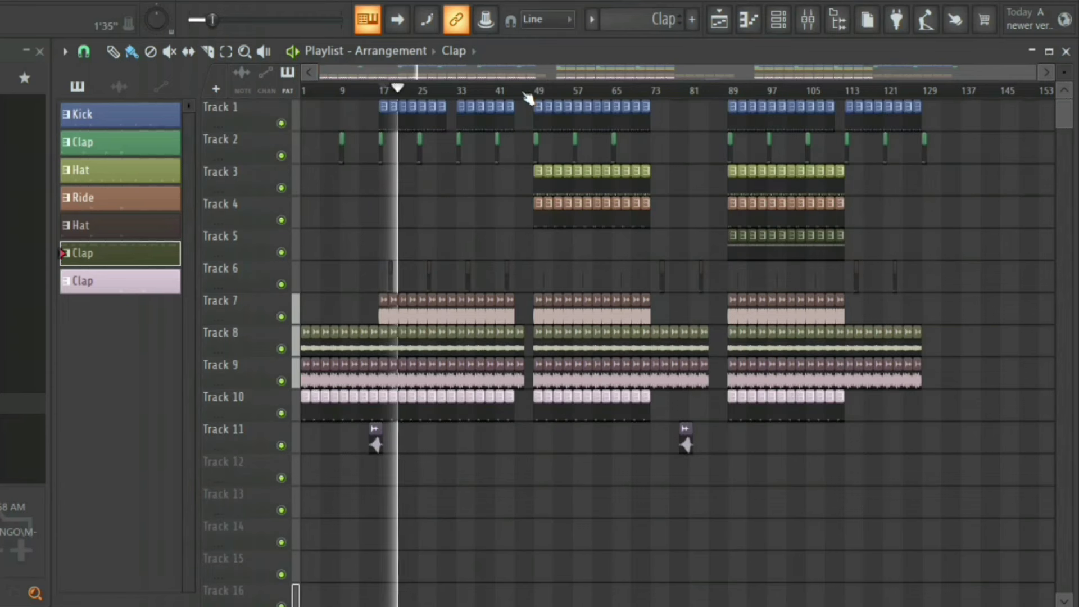
{"action": "left_click", "coordinate": [525, 92]}
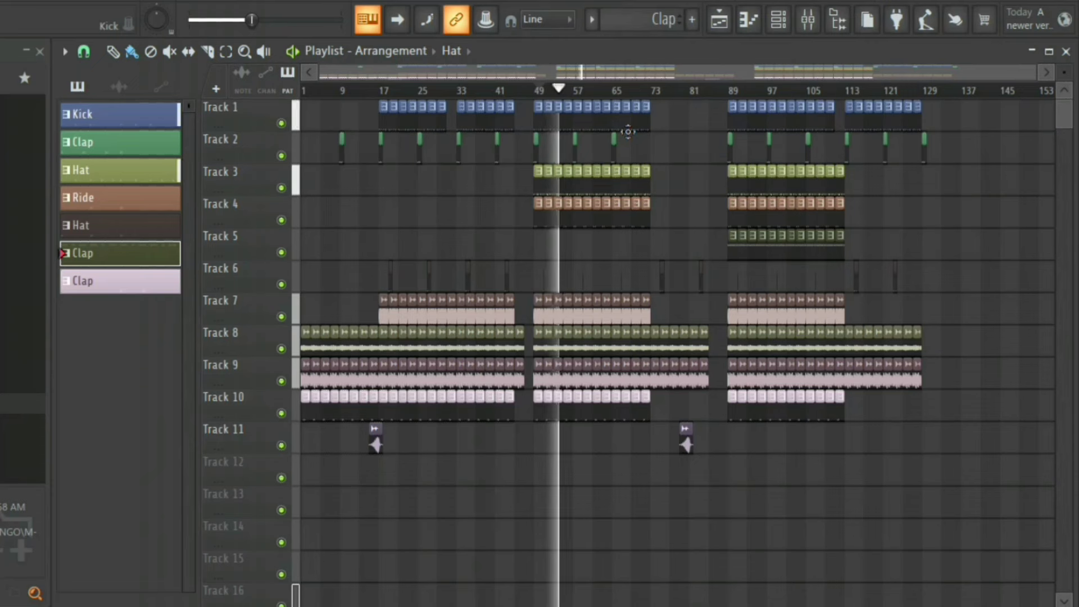
{"action": "left_click", "coordinate": [730, 90]}
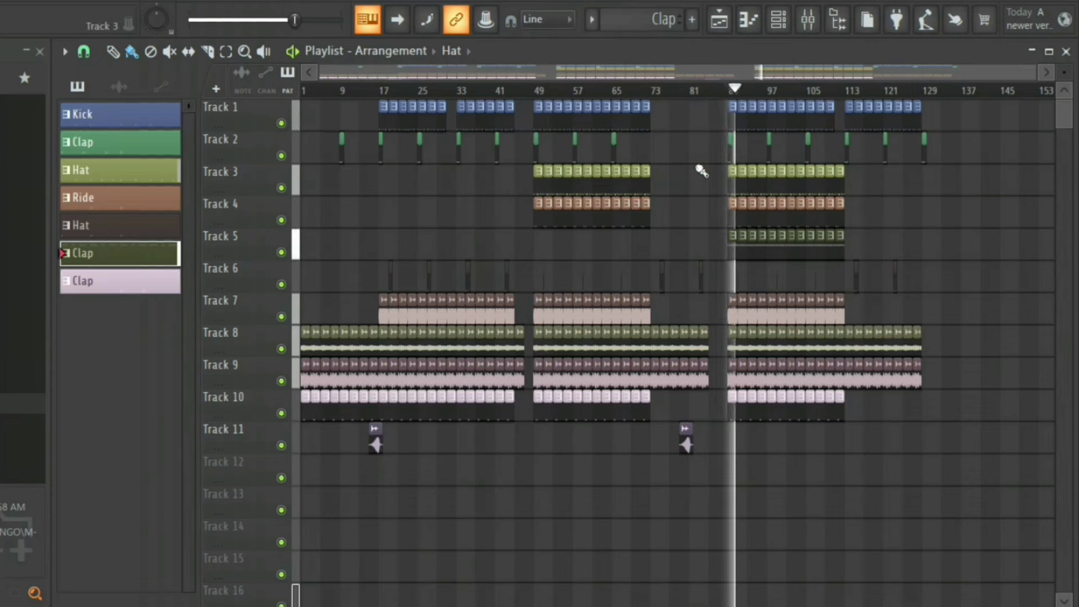
{"action": "left_click", "coordinate": [383, 93]}
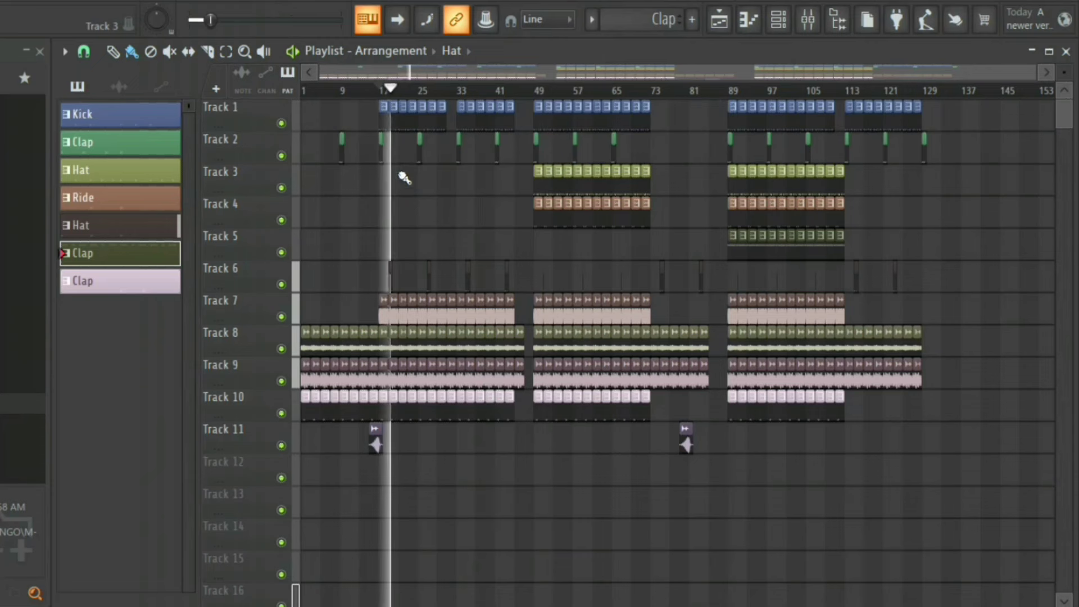
{"action": "key", "text": "space"}
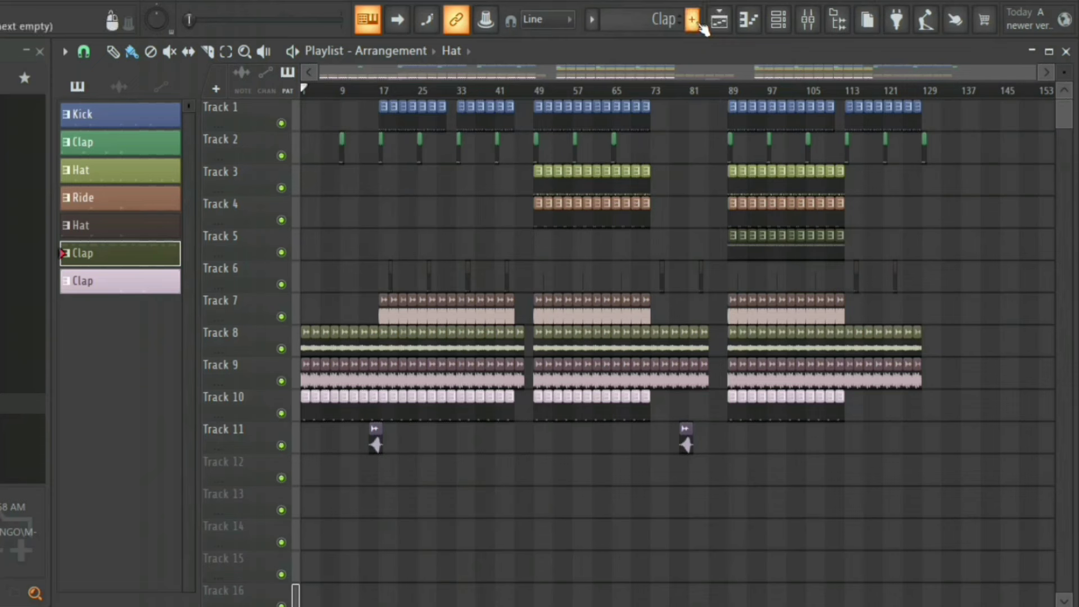
- Create a new empty pattern and place it on Track 12 from bar 1 with a length of 16 bars
{"action": "key", "text": "F4"}
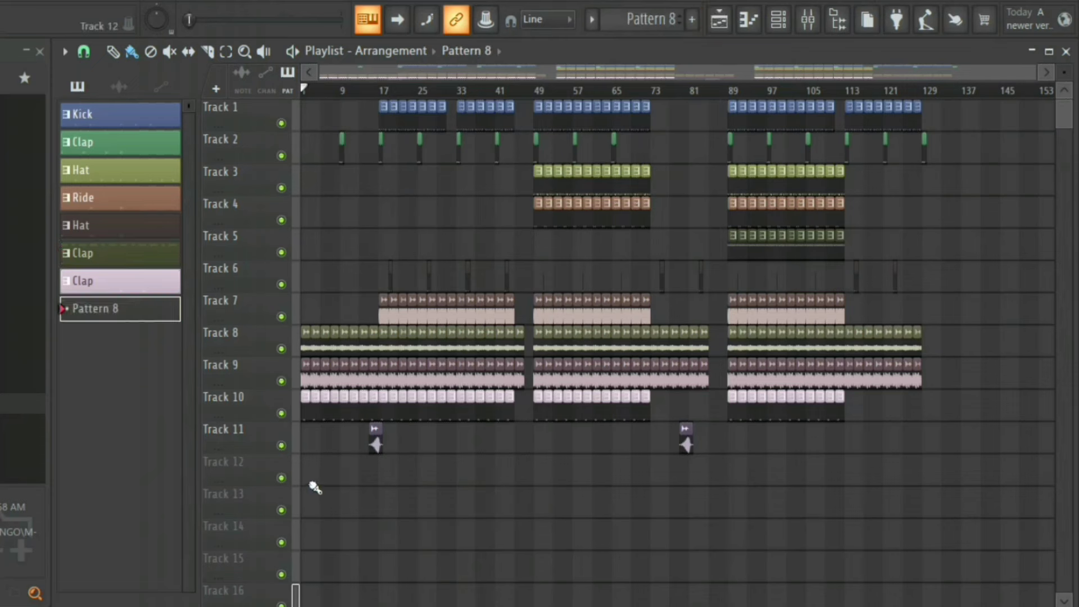
{"action": "left_click", "coordinate": [312, 473]}
{"action": "left_click_drag", "start_coordinate": [299, 479], "coordinate": [379, 492]}
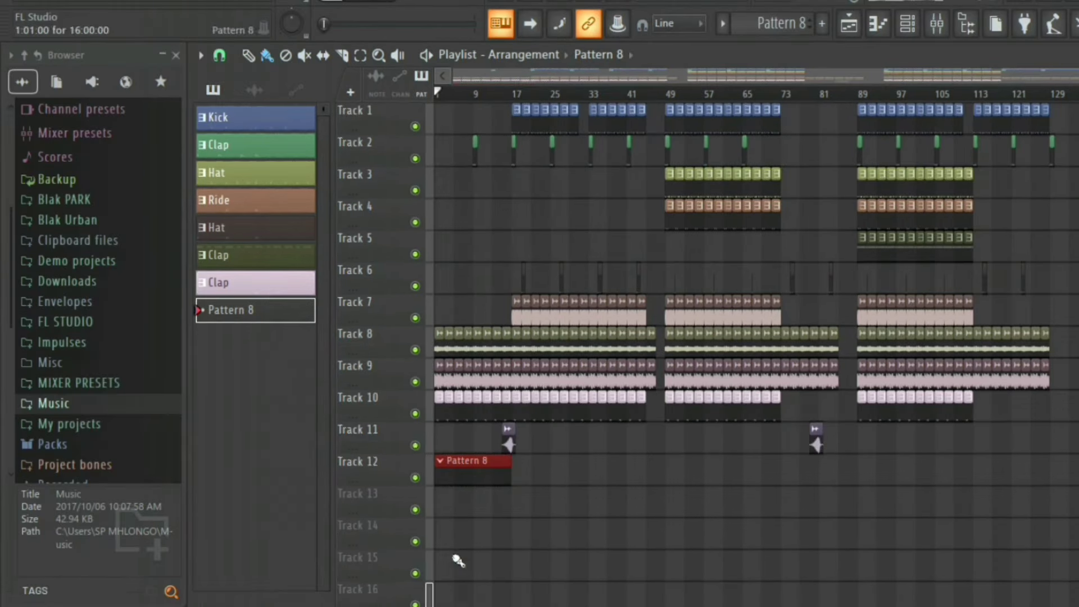
- Load the Electric keyboard preset from the Packs instruments as a new channel and open its piano roll
{"action": "scroll", "coordinate": [62, 326], "scroll_direction": "down", "scroll_amount": 3}
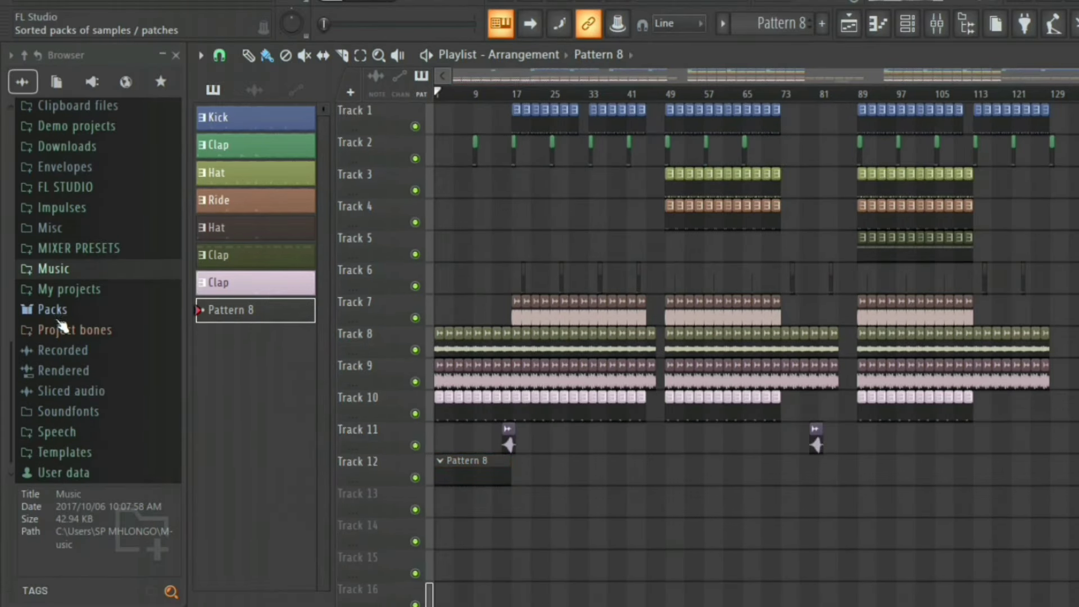
{"action": "left_click", "coordinate": [56, 310]}
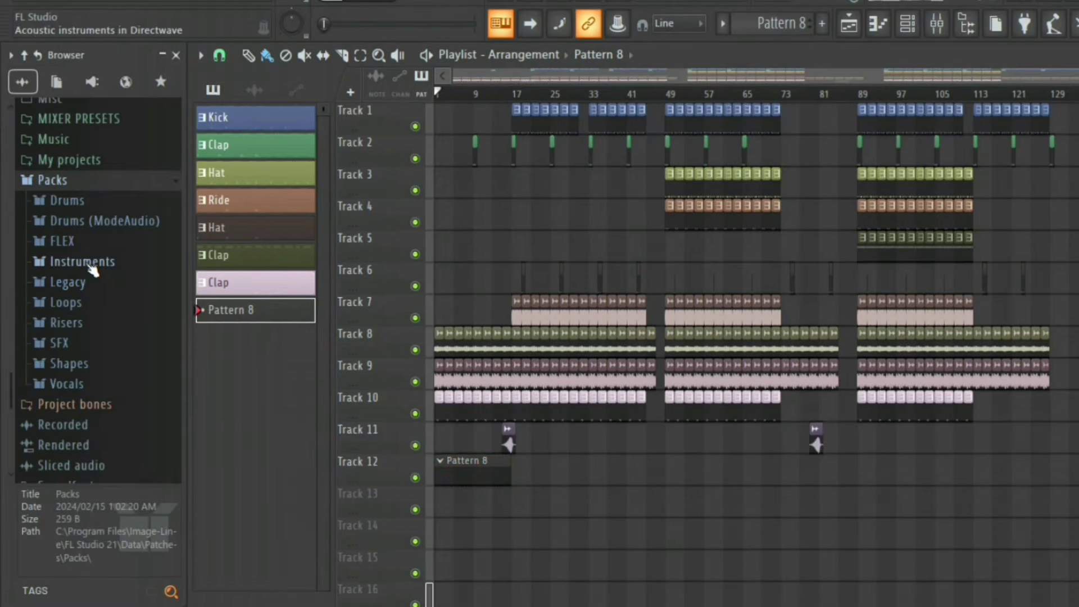
{"action": "left_click", "coordinate": [66, 262]}
{"action": "left_click", "coordinate": [87, 342]}
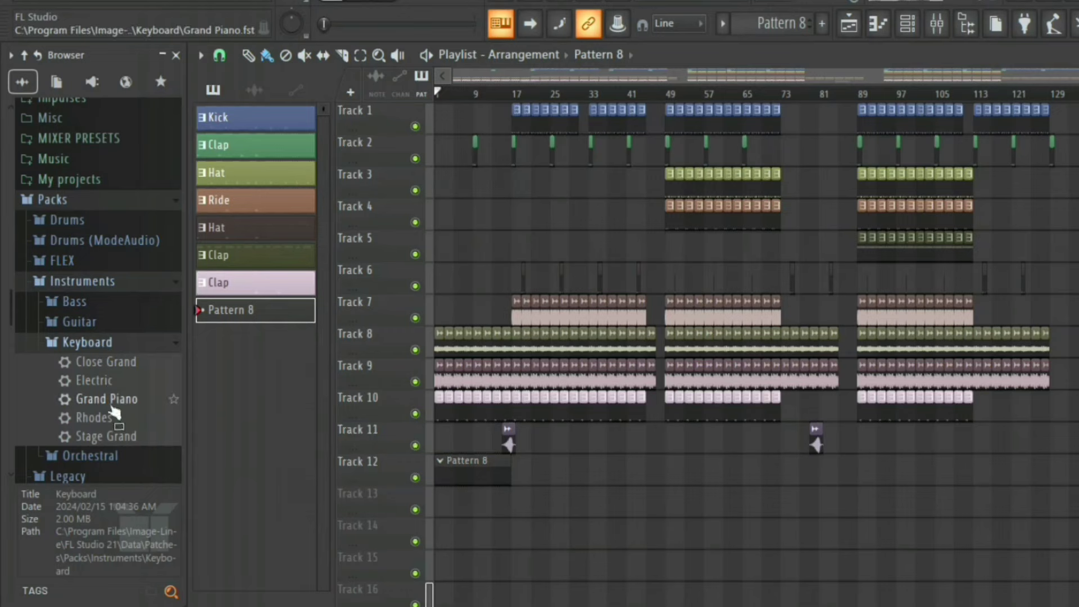
{"action": "left_click", "coordinate": [907, 23]}
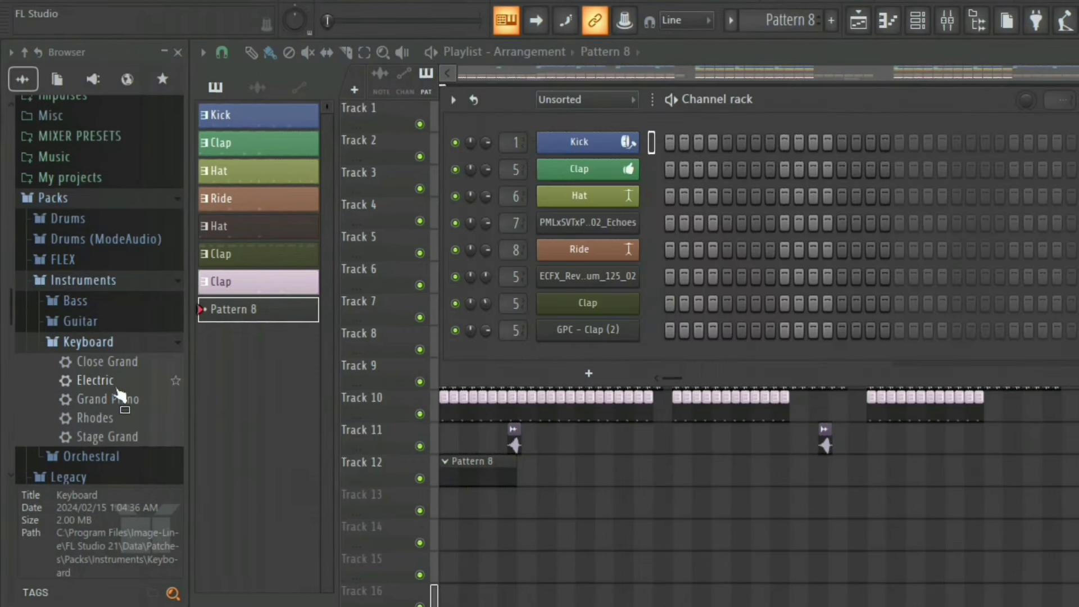
{"action": "left_click_drag", "start_coordinate": [104, 381], "coordinate": [552, 357]}
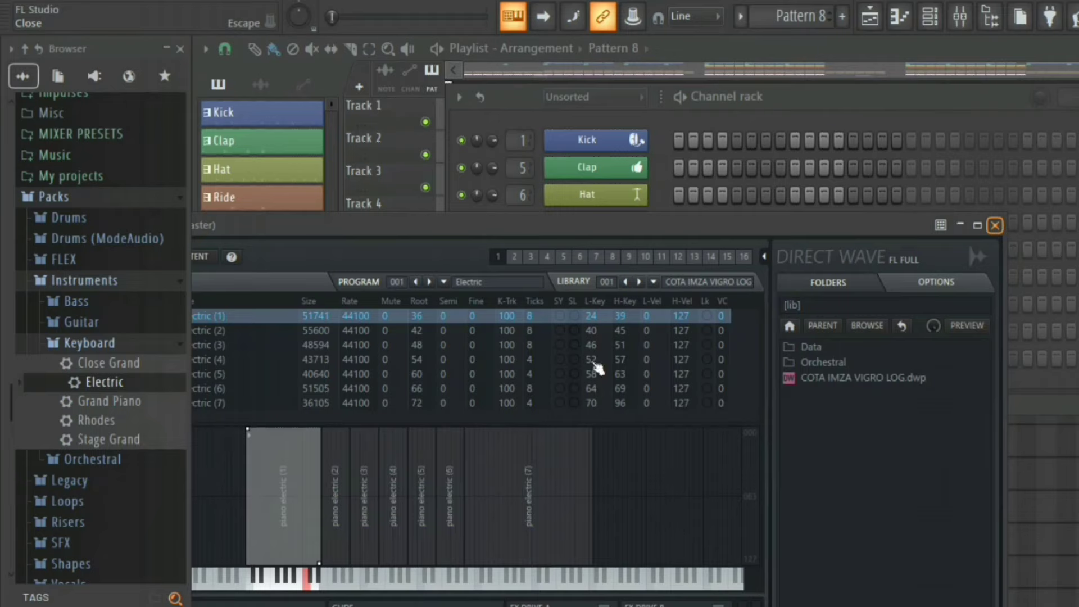
{"action": "key", "text": "Escape"}
{"action": "left_click", "coordinate": [658, 356]}
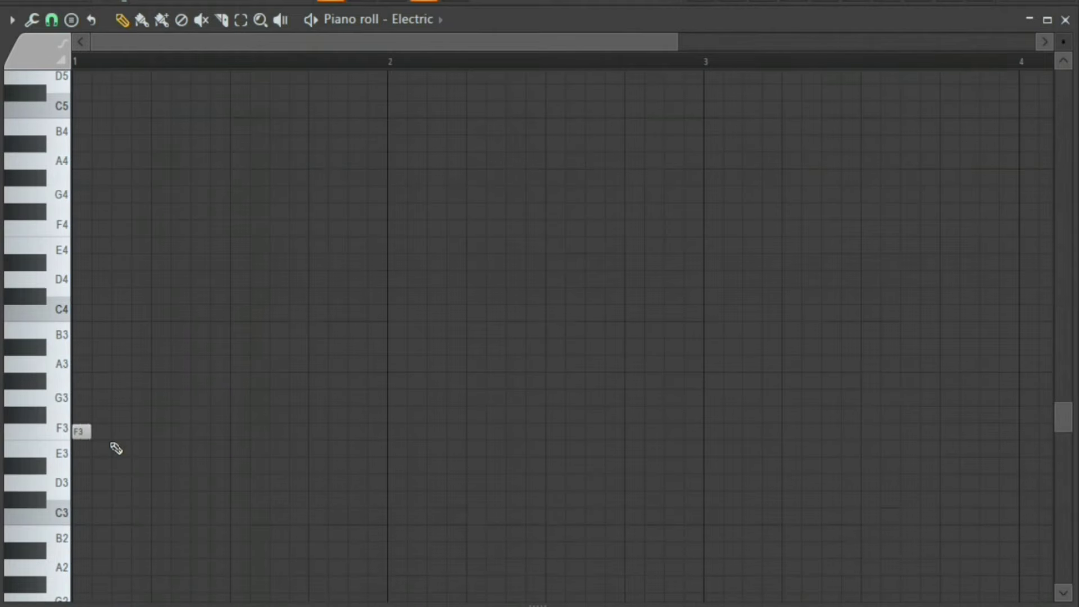
- Draw a four-bar bass line with long notes C3, E3, D3 and C3, ending on a short B2
{"action": "left_click", "coordinate": [113, 446]}
{"action": "left_click", "coordinate": [506, 449]}
{"action": "left_click_drag", "start_coordinate": [566, 36], "coordinate": [944, 39]}
{"action": "left_click", "coordinate": [383, 482]}
{"action": "left_click", "coordinate": [540, 516]}
{"action": "left_click", "coordinate": [506, 533]}
{"action": "left_click_drag", "start_coordinate": [680, 516], "coordinate": [651, 516]}
{"action": "left_click_drag", "start_coordinate": [506, 533], "coordinate": [661, 533]}
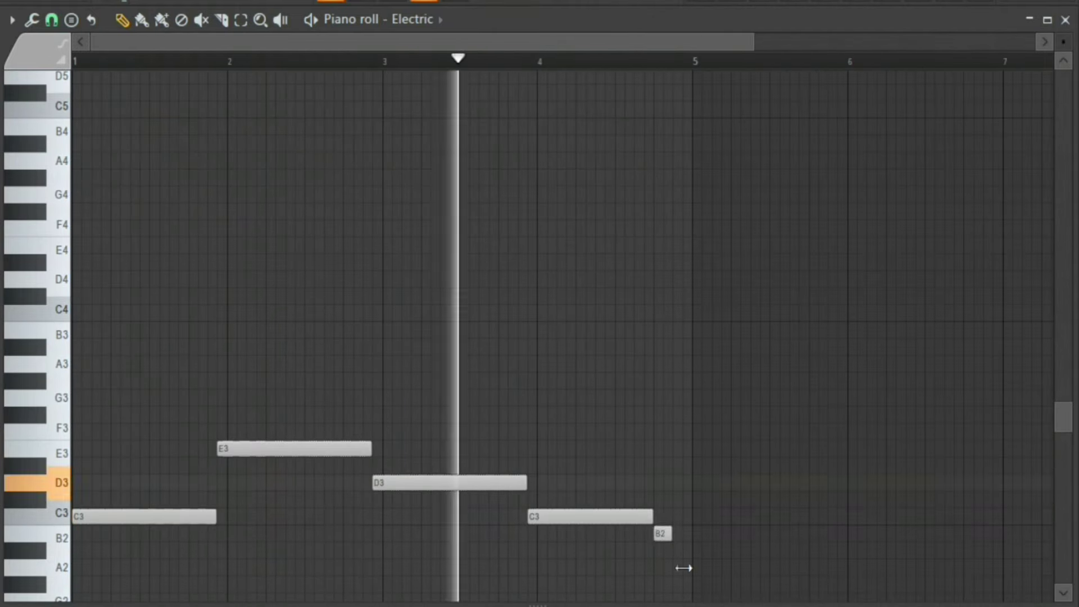
- Duplicate the four-bar bass line into bars 5 to 8, transpose it up one octave, and start playback
{"action": "key", "text": "ctrl+b"}
{"action": "key", "text": "ctrl+Up"}
{"action": "scroll", "coordinate": [506, 281], "scroll_direction": "up", "scroll_amount": 5}
{"action": "key", "text": "space"}
- Build chords over the first two bass notes: E4, A4, C5, E5 in bar 1 and G4, B4, D5, G5 in bar 2
{"action": "left_click", "coordinate": [79, 363]}
{"action": "left_click", "coordinate": [186, 330]}
{"action": "left_click", "coordinate": [186, 448]}
{"action": "left_click", "coordinate": [185, 245]}
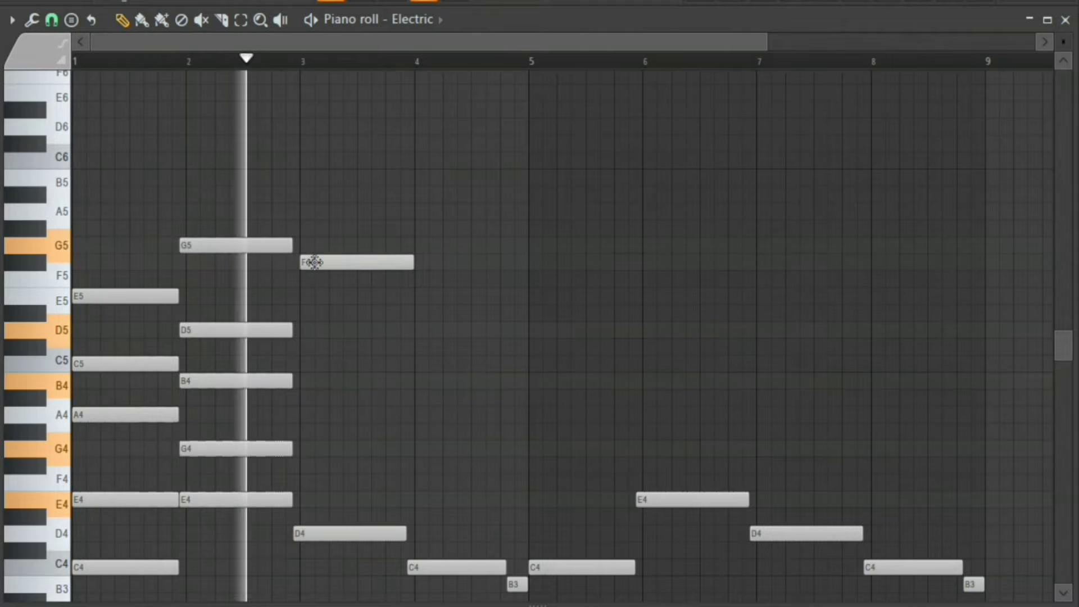
- Add F#4, A4, D5, F#5 over bar 3, G4, B4, E5 over bar 4, and D4, G4, D5 over the short B3
{"action": "left_click", "coordinate": [414, 295]}
{"action": "left_click", "coordinate": [299, 330]}
{"action": "left_click", "coordinate": [299, 414]}
{"action": "left_click", "coordinate": [413, 380]}
{"action": "left_click", "coordinate": [299, 465]}
{"action": "left_click", "coordinate": [414, 448]}
{"action": "left_click", "coordinate": [513, 533]}
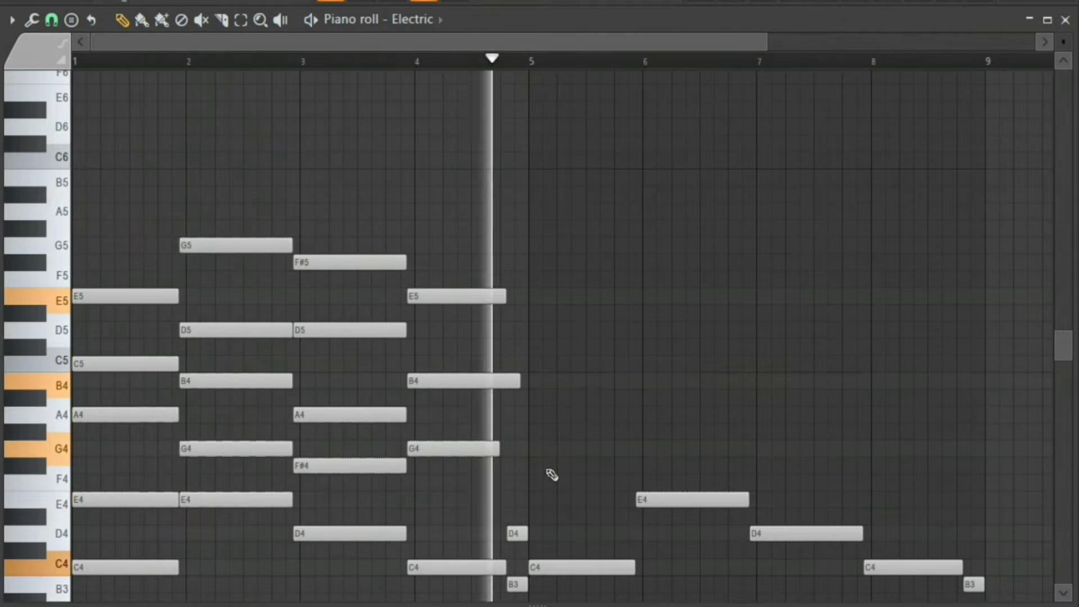
{"action": "left_click", "coordinate": [513, 448]}
{"action": "left_click", "coordinate": [514, 330]}
- Duplicate the chords into bars 5 to 8, adding top notes A5 in bar 7, B5 in bar 8 and G5 on the final short chord
{"action": "key", "text": "ctrl+b"}
{"action": "left_click", "coordinate": [756, 211]}
{"action": "left_click", "coordinate": [892, 177]}
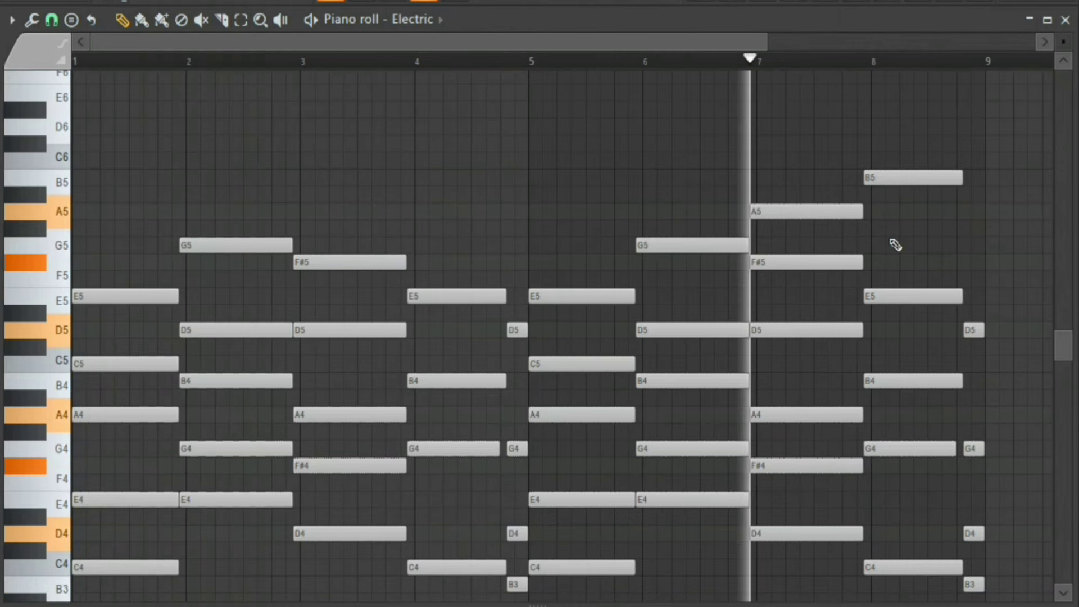
{"action": "left_click", "coordinate": [974, 246]}
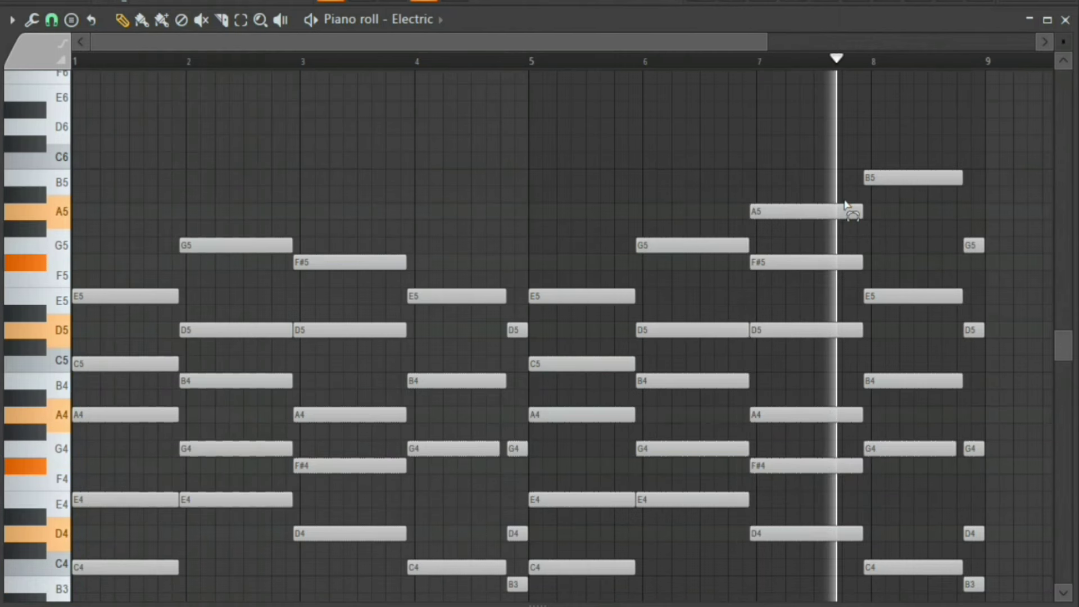
- Shorten all notes of the bar 7 chord so that a gap remains before the bar 8 chord
{"action": "mouse_move", "coordinate": [851, 207]}
{"action": "left_mouse_down"}
{"action": "mouse_move", "coordinate": [860, 554]}
{"action": "mouse_move", "coordinate": [843, 206]}
{"action": "left_mouse_up"}
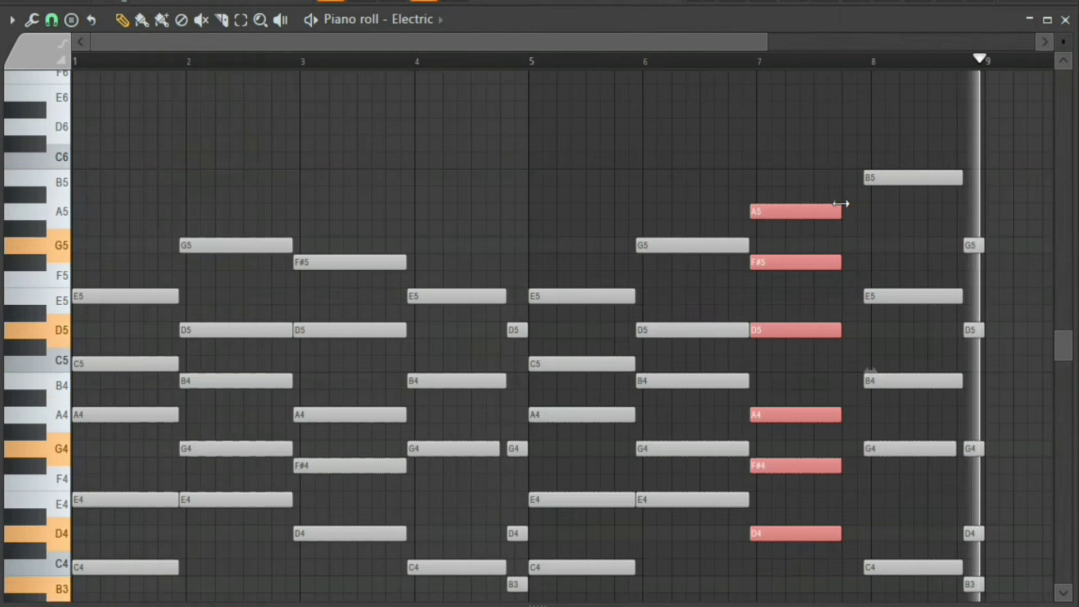
- Copy the bar 8 short chord B3, D4, G4, D5, G5 into the gap at the end of bar 7
{"action": "left_click", "coordinate": [996, 598]}
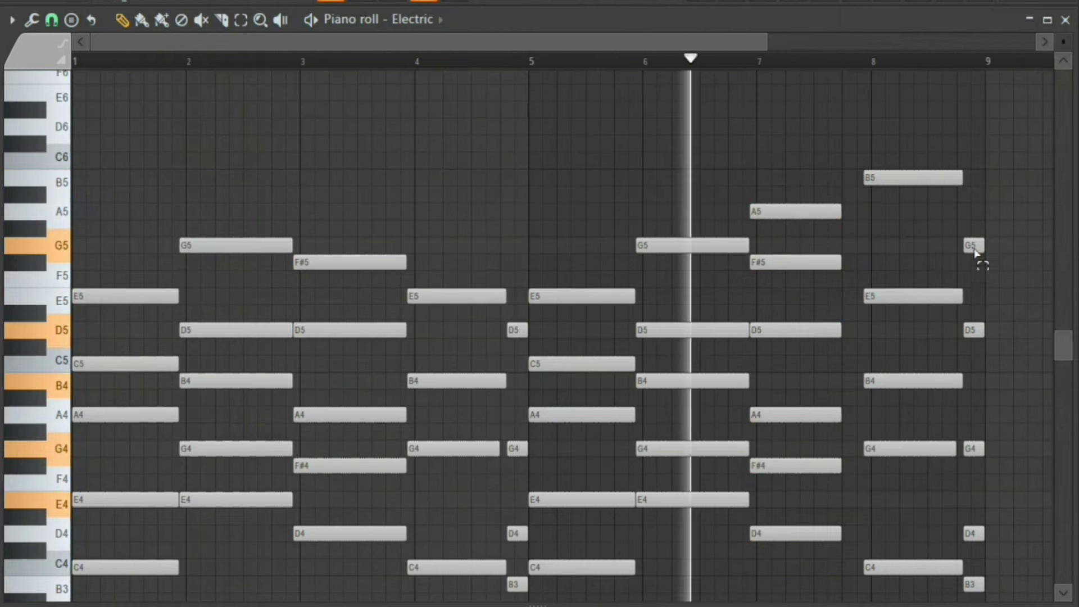
{"action": "left_click_drag", "start_coordinate": [985, 238], "coordinate": [965, 595]}
{"action": "key", "text": "b"}
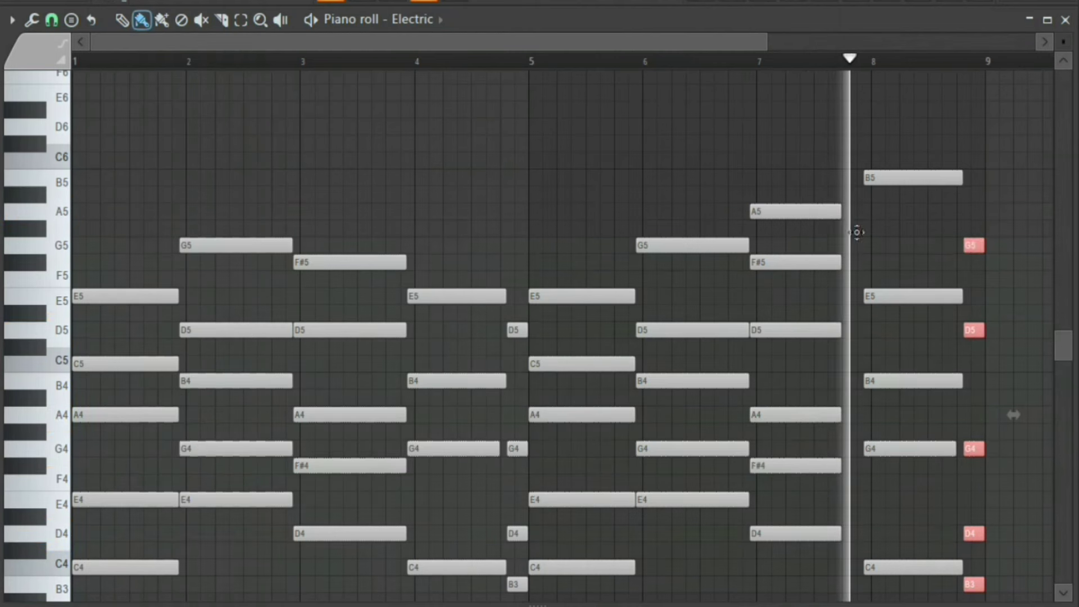
{"action": "key", "text": "ctrl+b"}
{"action": "key", "text": "shift+Left"}
{"action": "key", "text": "shift+Left"}
{"action": "key", "text": "shift+Left"}
{"action": "key", "text": "shift+Left"}
{"action": "key", "text": "ctrl+d"}
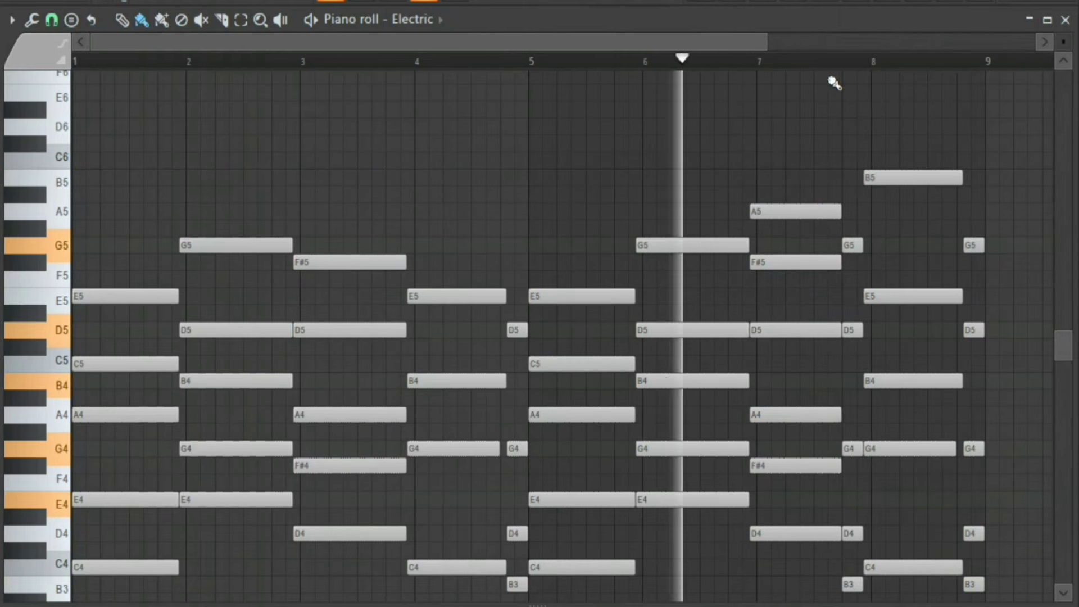
{"action": "key", "text": "space"}
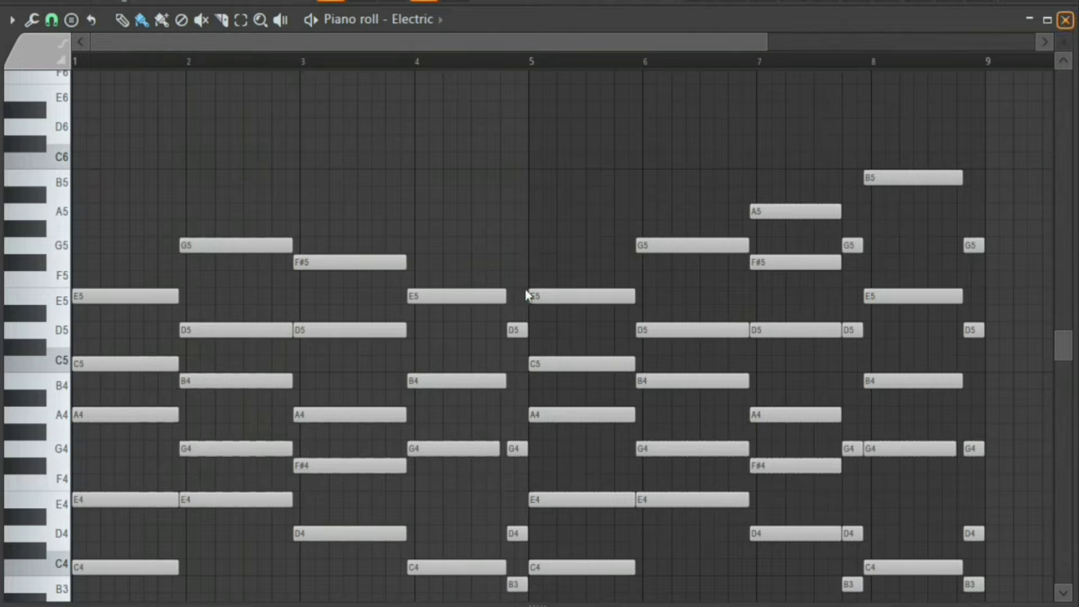
- Trim the Pattern 8 clip on Track 12 to eight bars and place a second copy directly after it
{"action": "left_click", "coordinate": [1066, 20]}
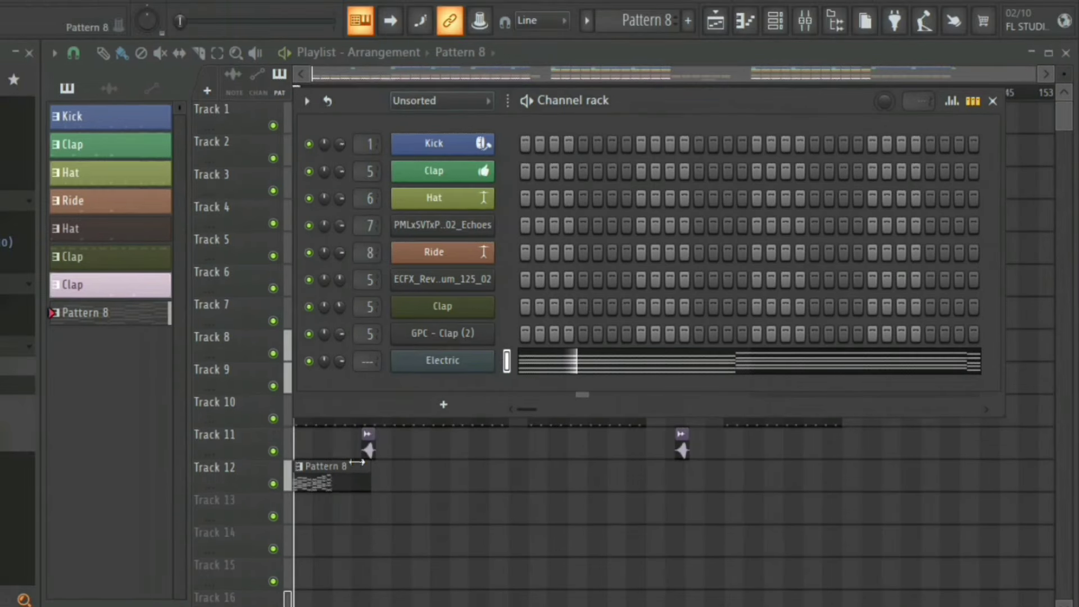
{"action": "key", "text": "F6"}
{"action": "left_click_drag", "start_coordinate": [371, 477], "coordinate": [338, 478]}
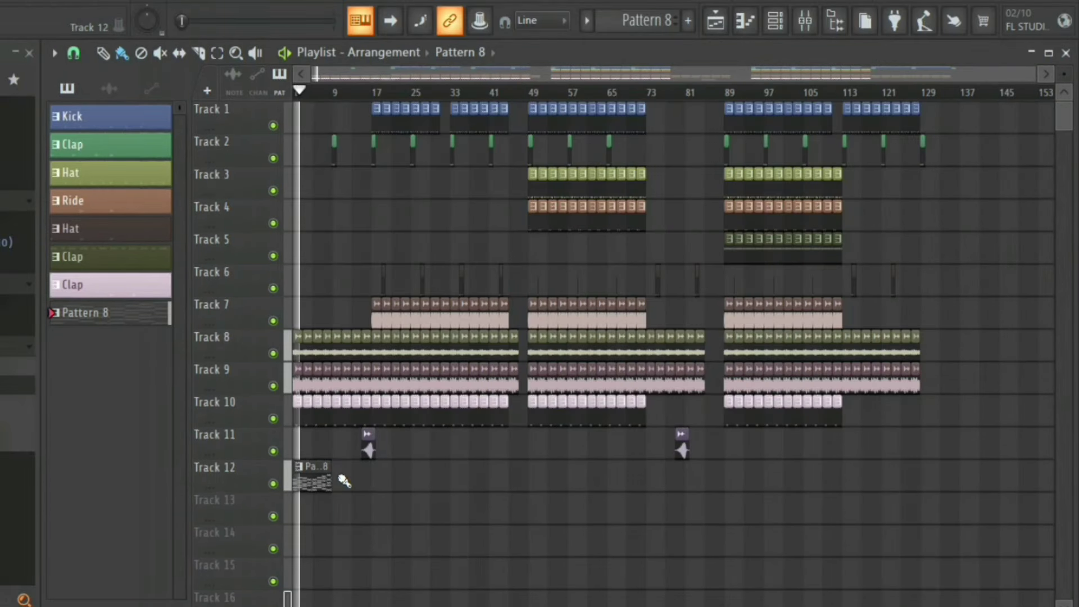
{"action": "left_click", "coordinate": [342, 480]}
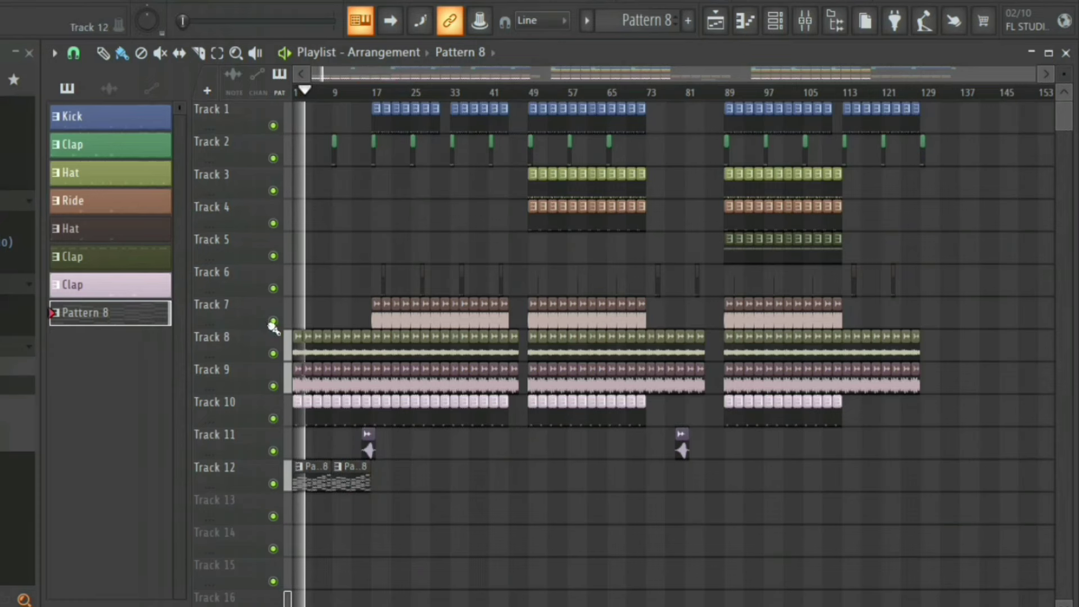
- Recolour the Electric channel light blue, keeping its name
{"action": "left_click", "coordinate": [114, 313]}
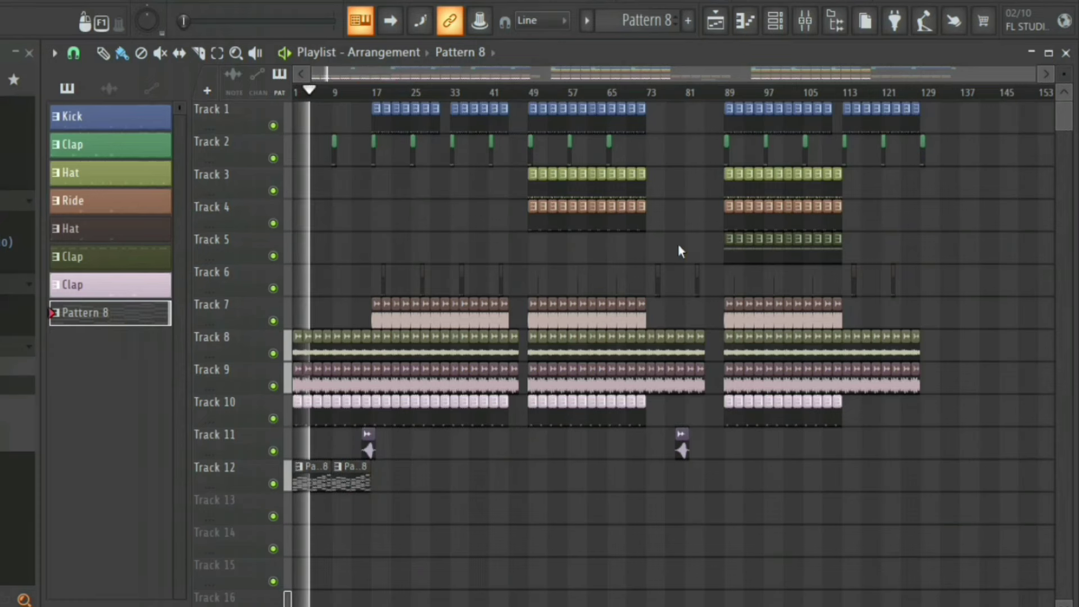
{"action": "key", "text": "F6"}
{"action": "right_click", "coordinate": [450, 361]}
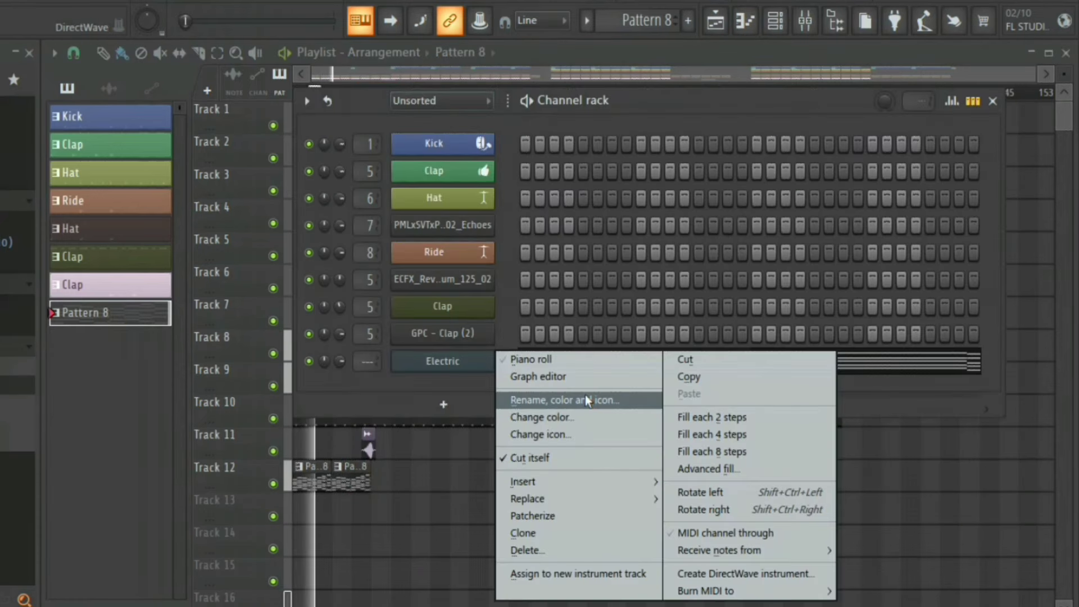
{"action": "left_click", "coordinate": [593, 400]}
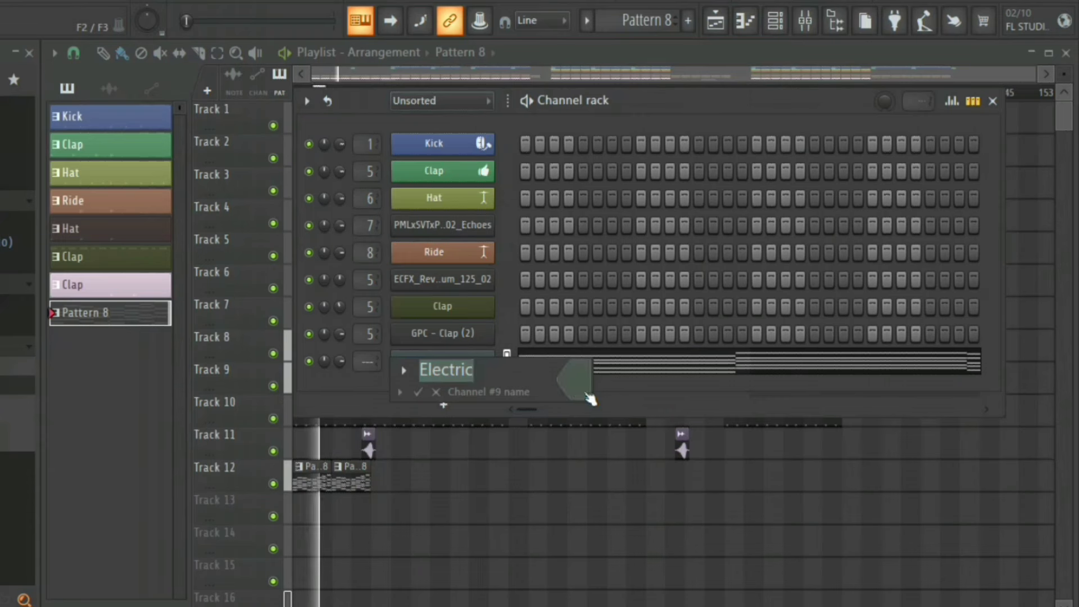
{"action": "left_click", "coordinate": [419, 392]}
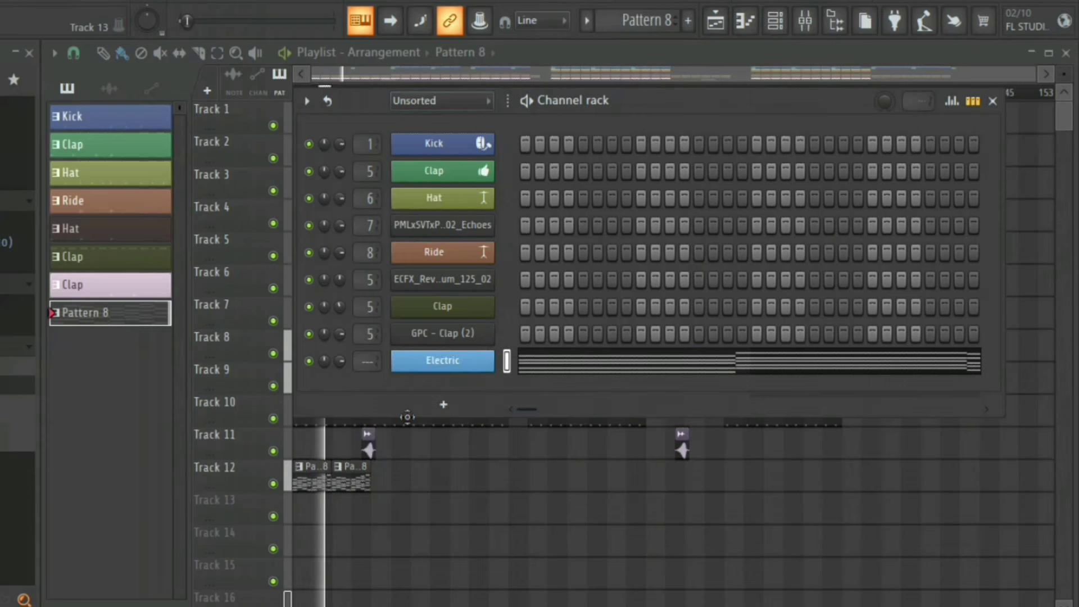
- Rename Pattern 8 to Electric and give it the Electric channel's light blue colour
{"action": "right_click", "coordinate": [65, 312]}
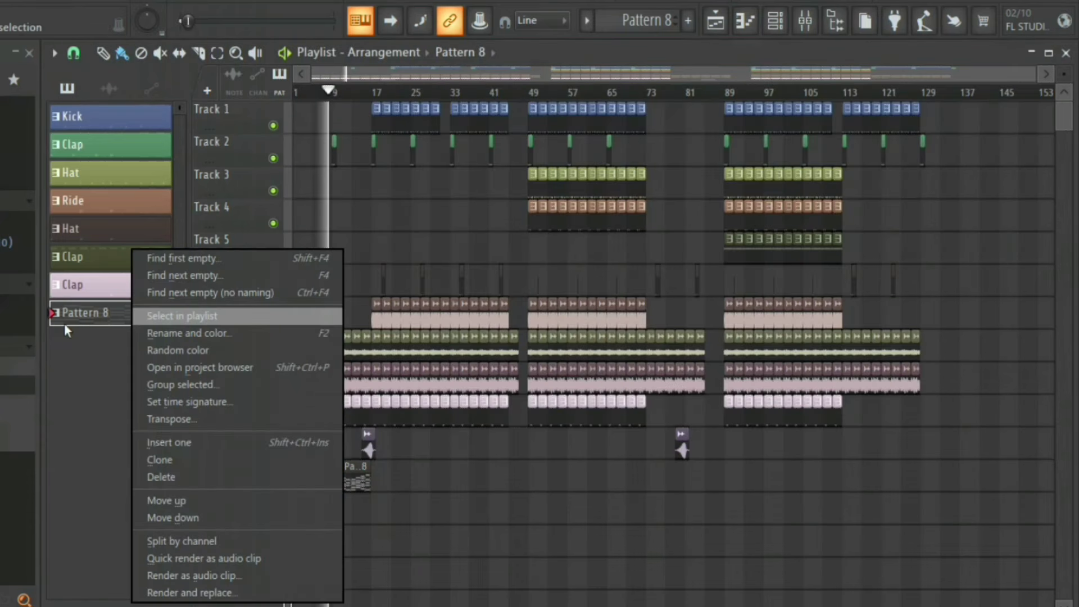
{"action": "key", "text": "Down"}
{"action": "key", "text": "Return"}
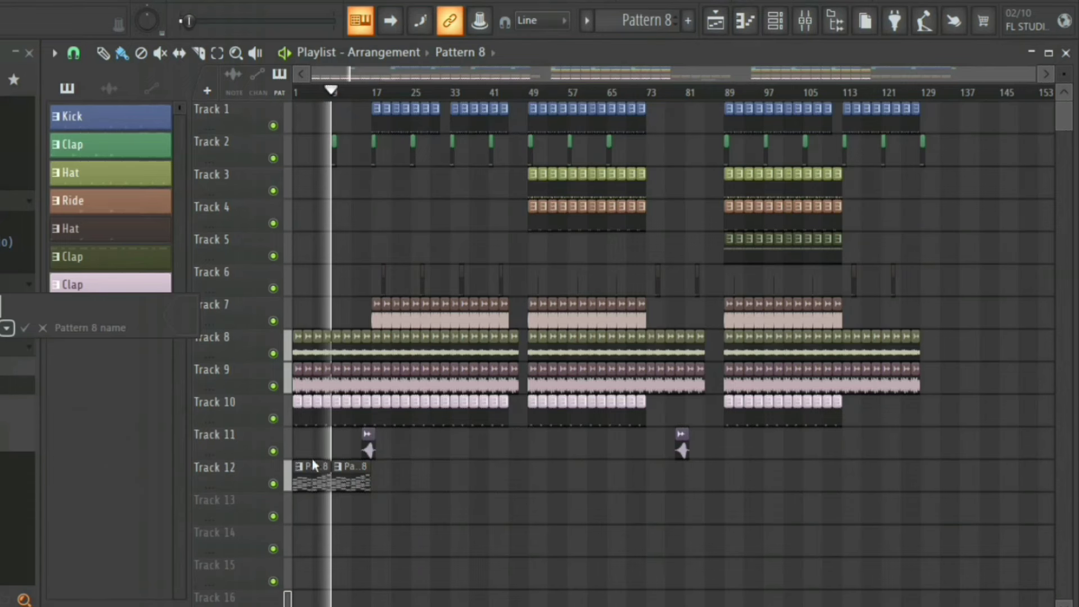
{"action": "type", "text": "Electric"}
{"action": "key", "text": "Return"}
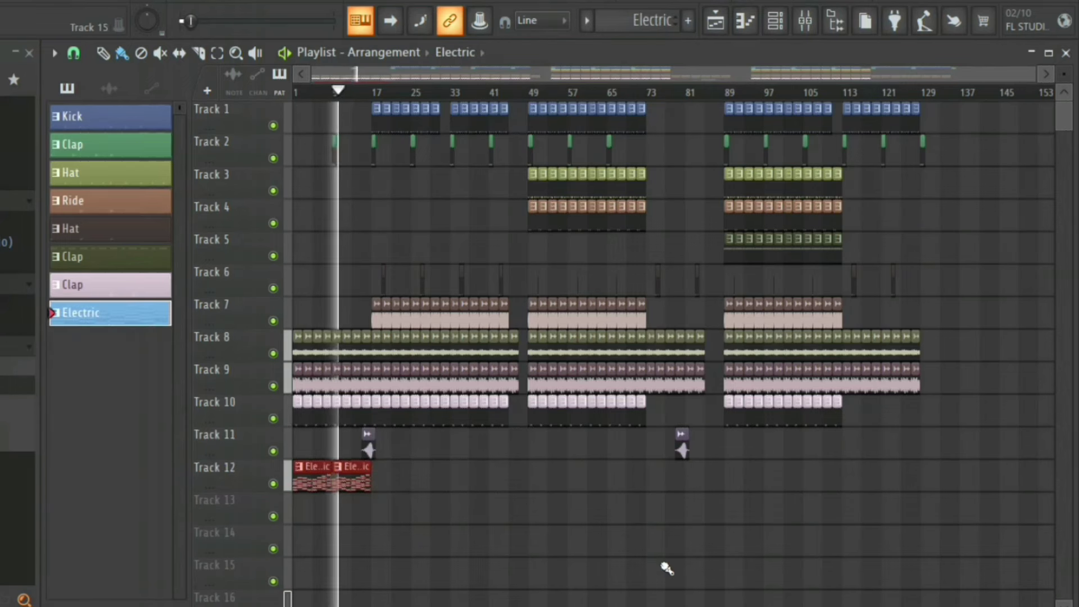
- Duplicate the pair of Electric clips along Track 12 until they reach bar 129, where the drum arrangement ends
{"action": "key", "text": "ctrl+b"}
{"action": "key", "text": "ctrl+b"}
{"action": "key", "text": "ctrl+b"}
{"action": "key", "text": "ctrl+b"}
{"action": "key", "text": "ctrl+b"}
{"action": "key", "text": "ctrl+b"}
{"action": "key", "text": "ctrl+b"}
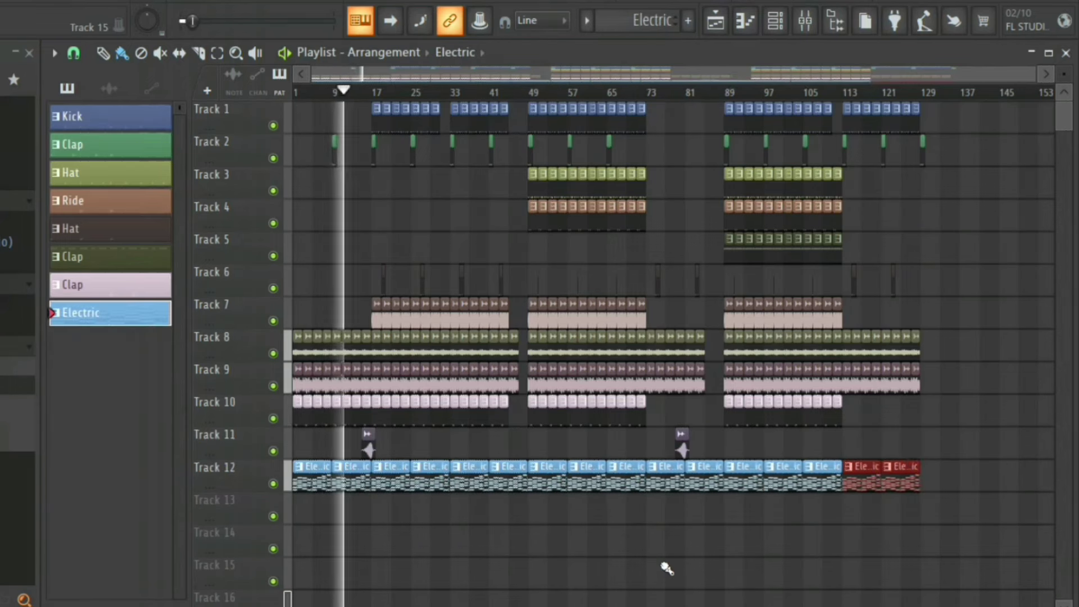
{"action": "key", "text": "ctrl+d"}
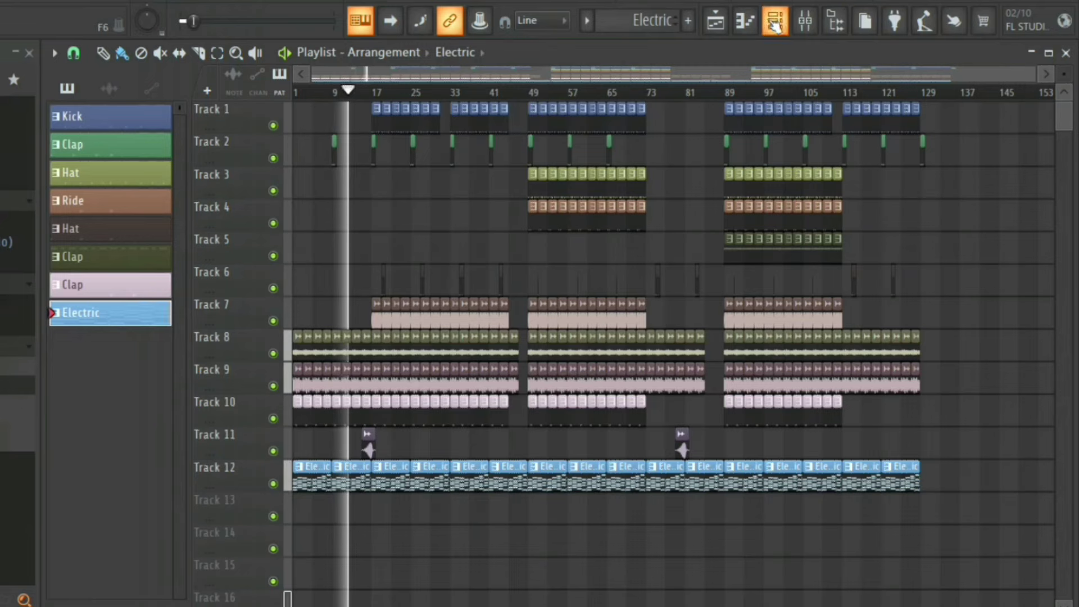
- Route the Electric channel to mixer track 10 and lower that track's volume slightly
{"action": "key", "text": "F6"}
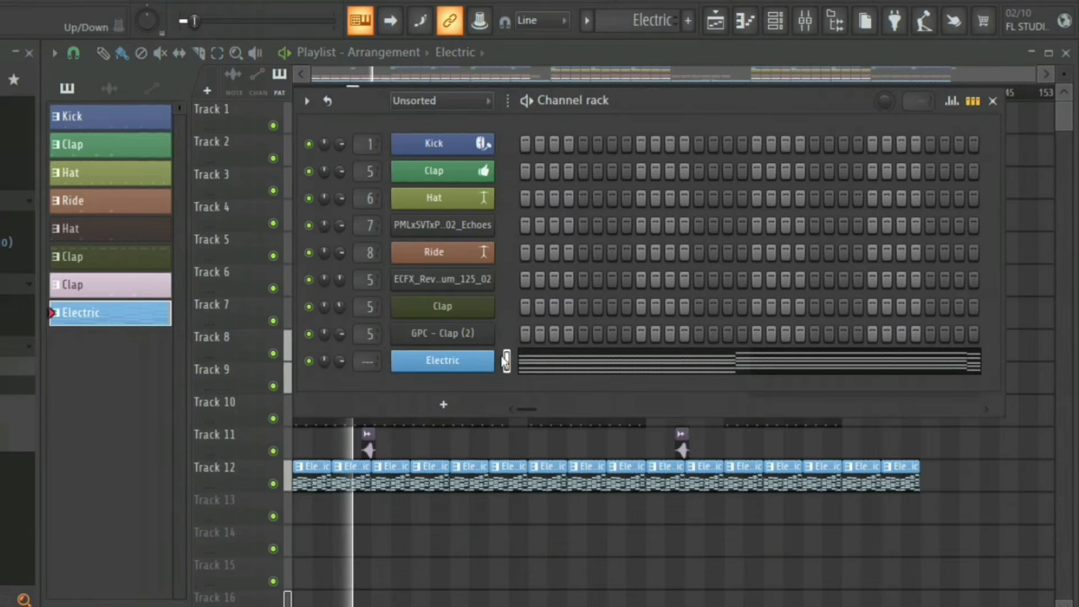
{"action": "key", "text": "F9"}
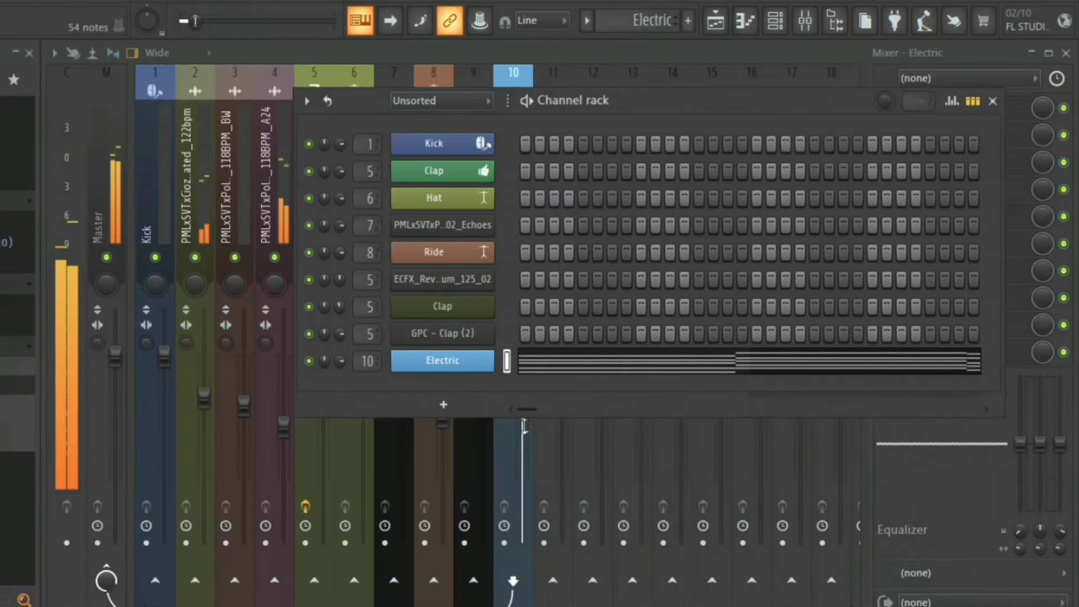
{"action": "key", "text": "F6"}
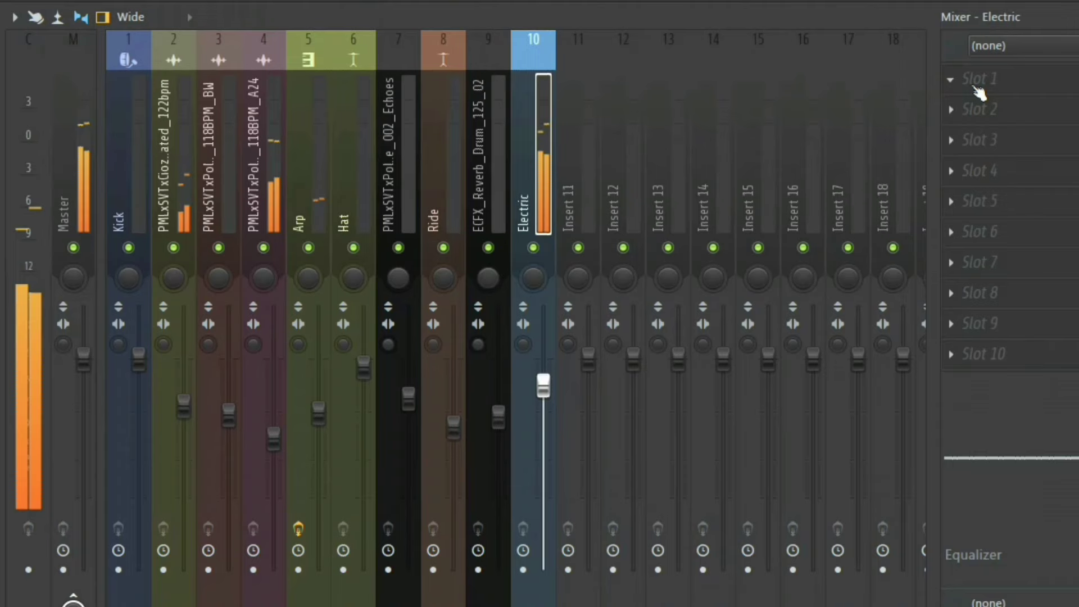
- Add Fruity Parametric EQ 2 to the Electric mixer track, cutting the lows between 100 and 200 Hz and the highs around 1 kHz
{"action": "left_click", "coordinate": [979, 92]}
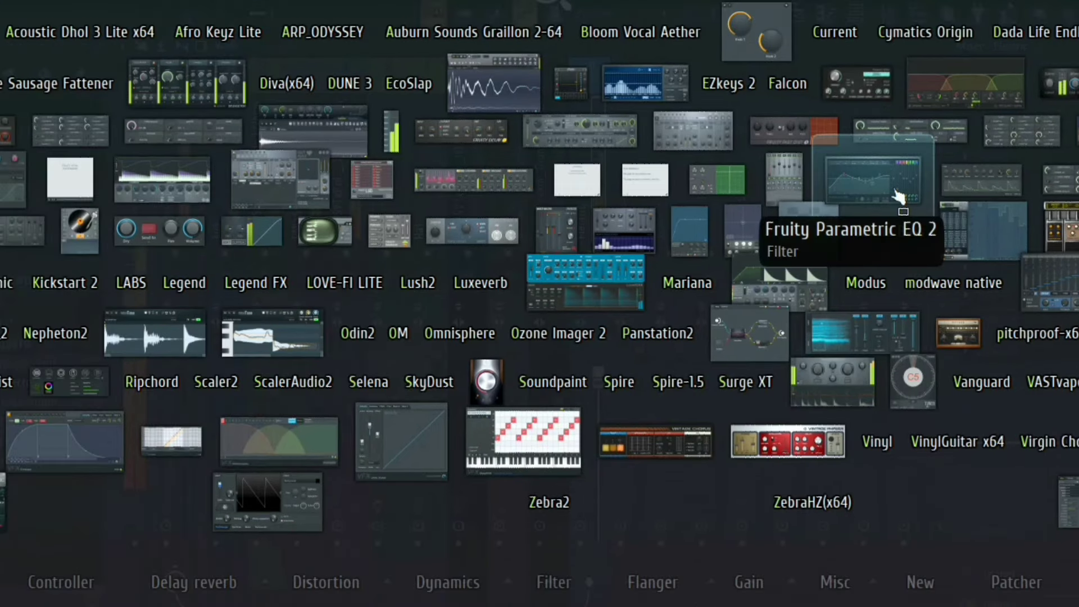
{"action": "left_click", "coordinate": [898, 195]}
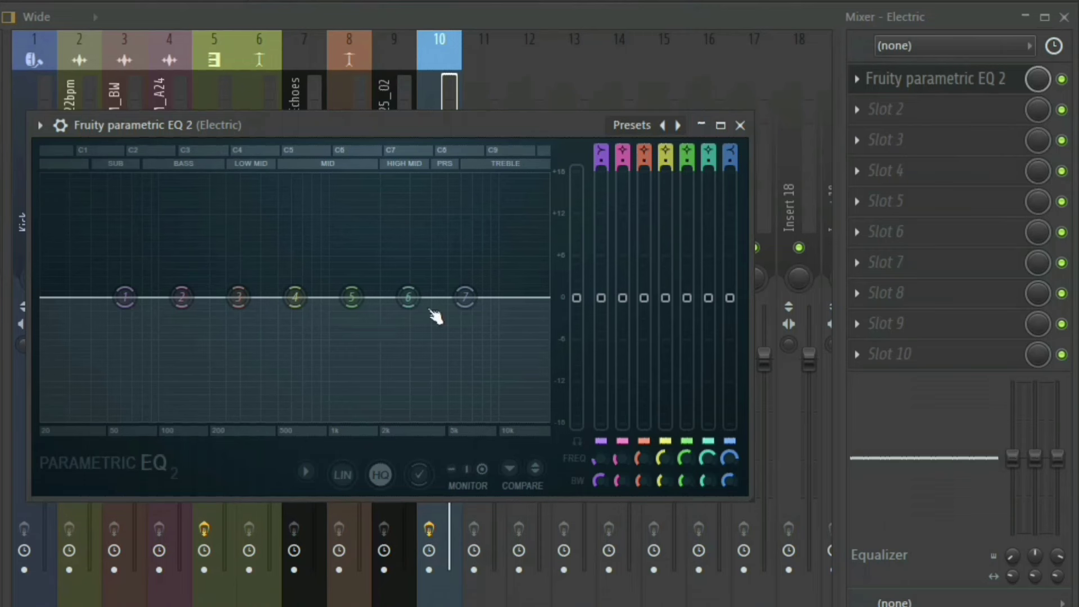
{"action": "left_click", "coordinate": [464, 297]}
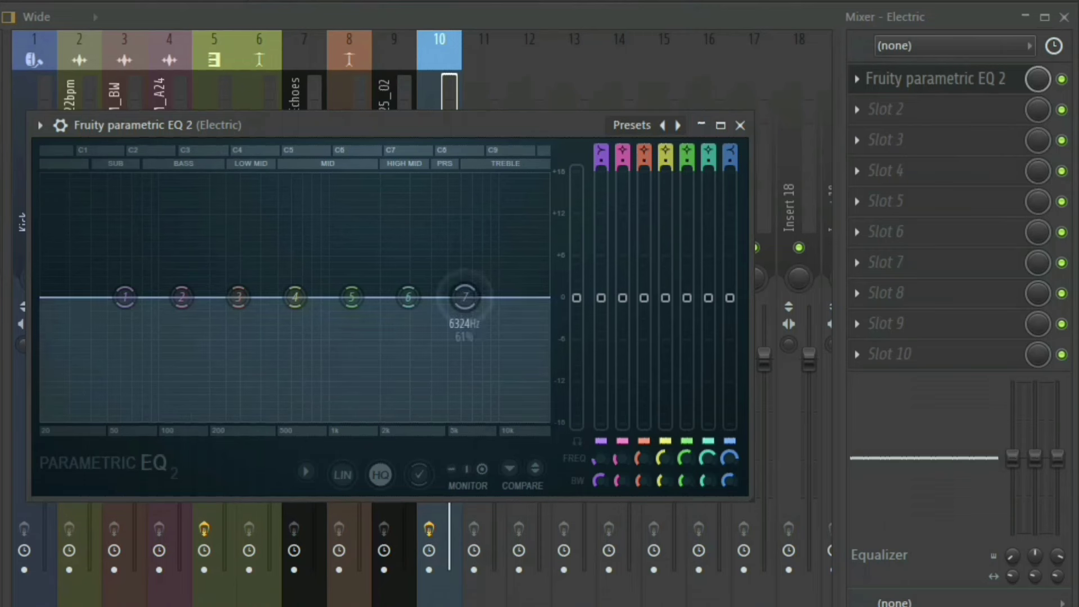
{"action": "left_click_drag", "start_coordinate": [465, 296], "coordinate": [329, 418]}
{"action": "left_click_drag", "start_coordinate": [126, 296], "coordinate": [172, 419]}
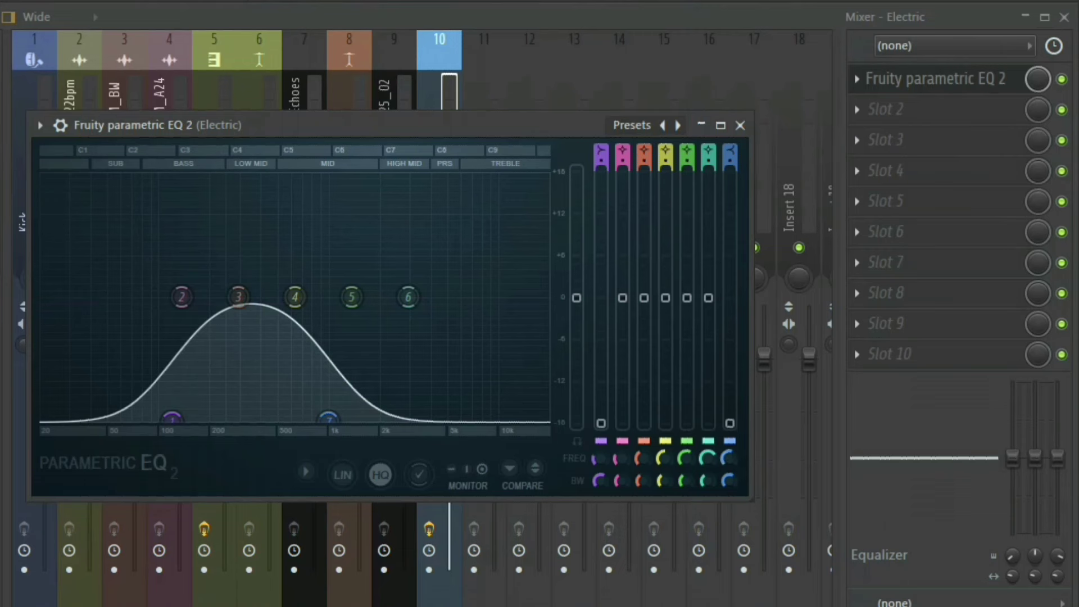
{"action": "scroll", "coordinate": [273, 444], "scroll_direction": "down", "scroll_amount": 1}
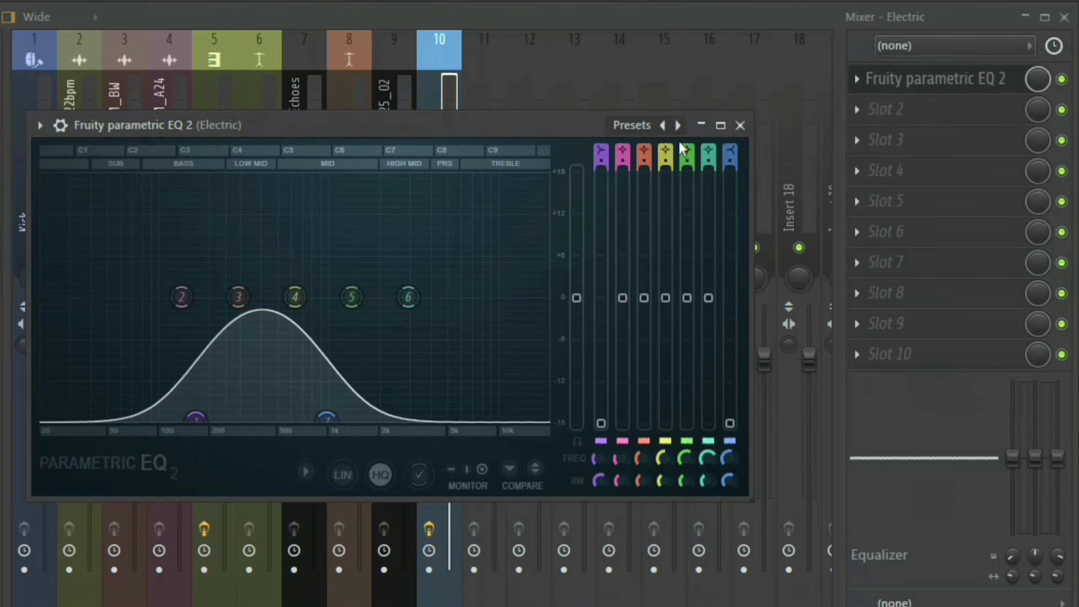
{"action": "left_click", "coordinate": [740, 125]}
- Compare the Electric track with its EQ bypassed and re-enabled, and lower the track's volume further
{"action": "left_click", "coordinate": [1062, 79]}
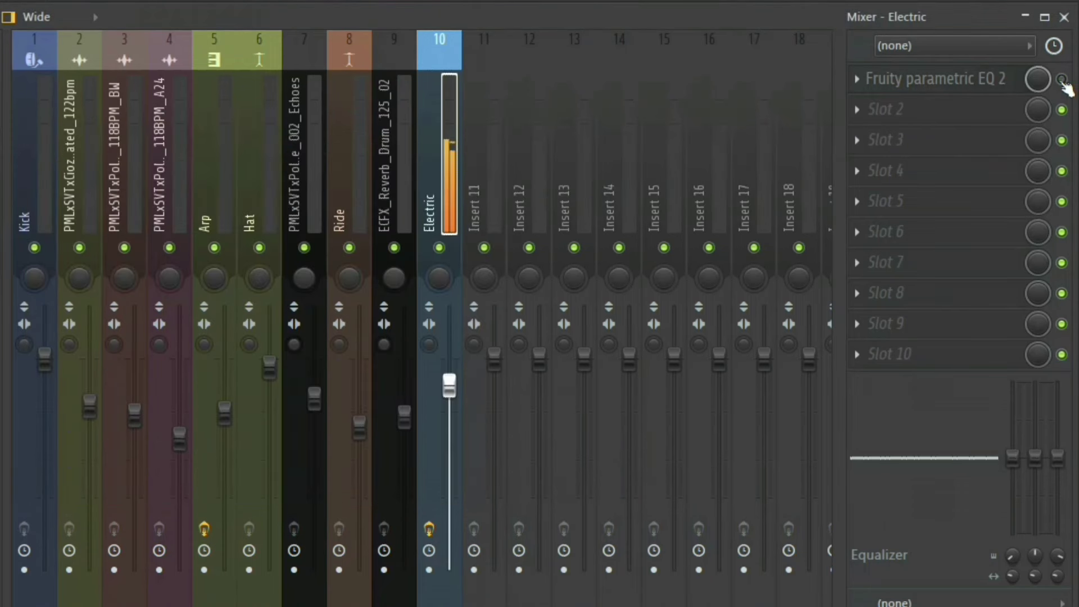
{"action": "scroll", "coordinate": [456, 406], "scroll_direction": "down", "scroll_amount": 5}
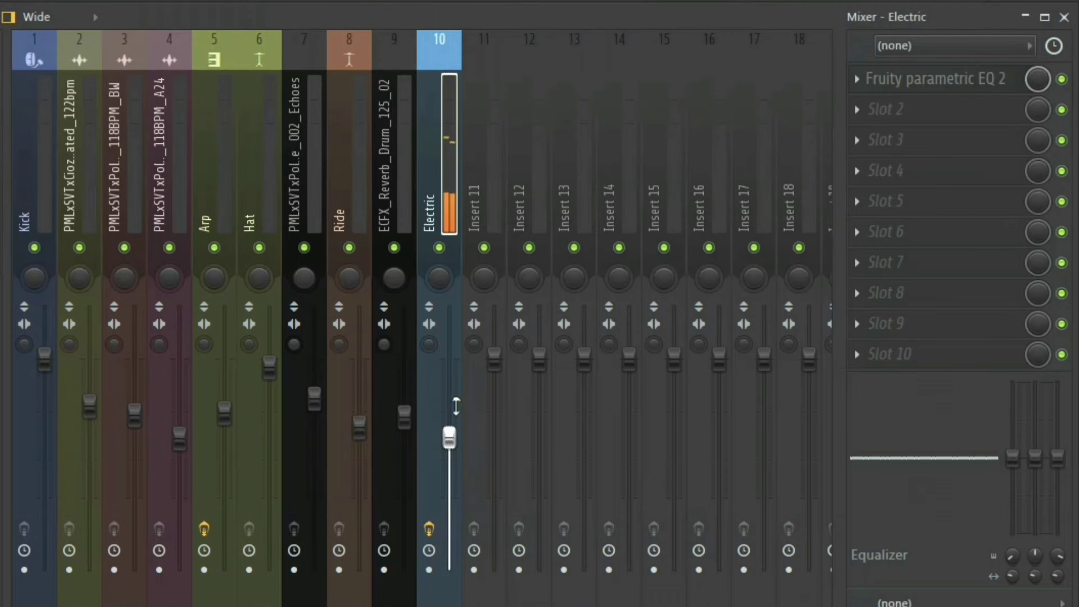
- Strum the Electric chords with the Strumizer, reducing the start time strength to a slight upward delay and adjusting the end time strength
{"action": "key", "text": "F6"}
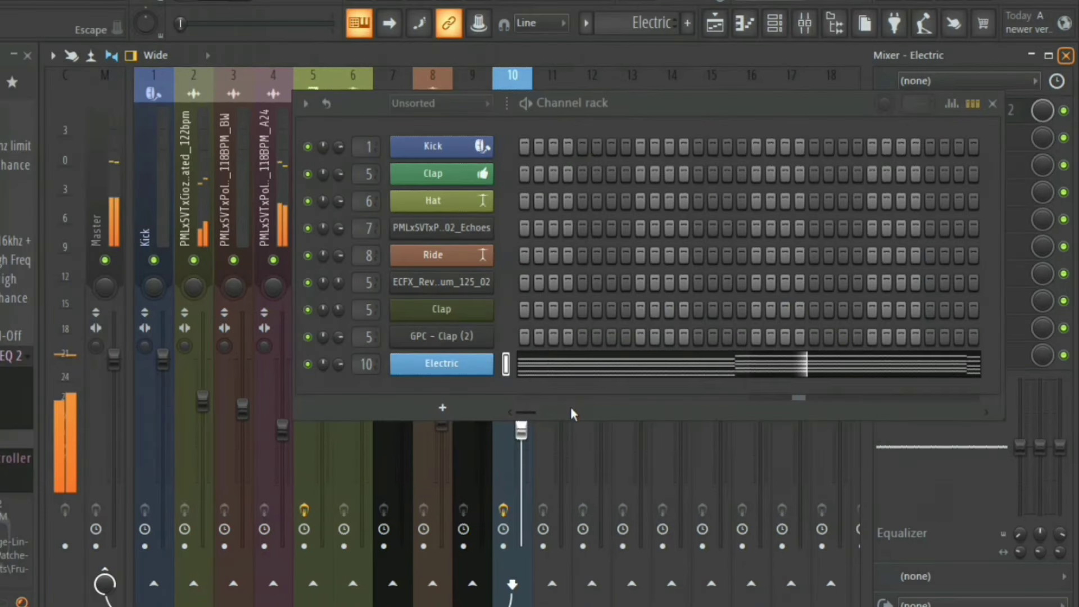
{"action": "key", "text": "F5"}
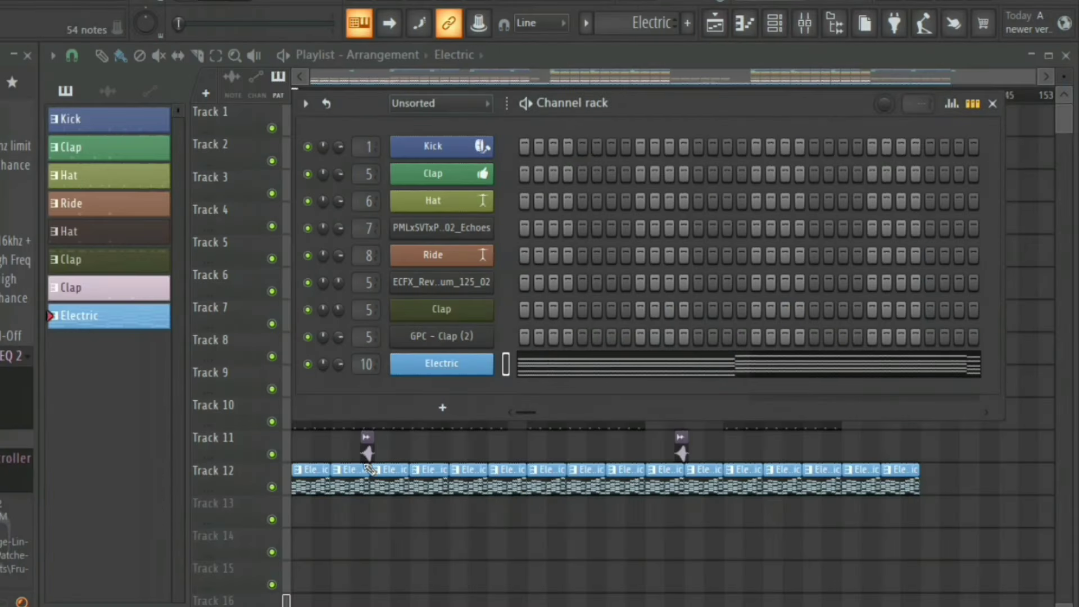
{"action": "double_click", "coordinate": [368, 468]}
{"action": "key", "text": "alt+s"}
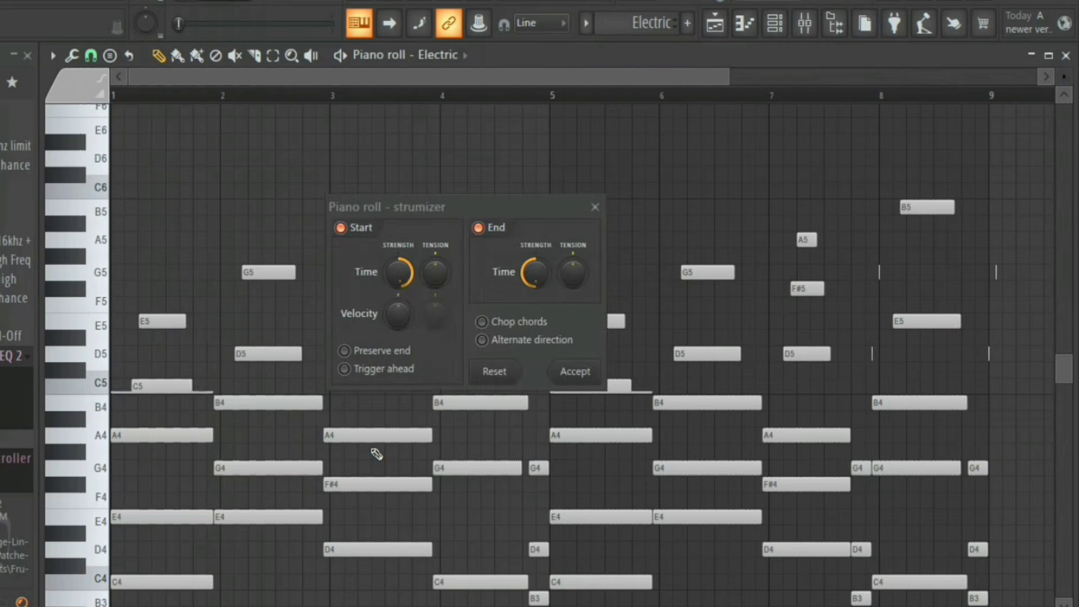
{"action": "left_click_drag", "start_coordinate": [398, 272], "coordinate": [399, 260]}
{"action": "key", "text": "space"}
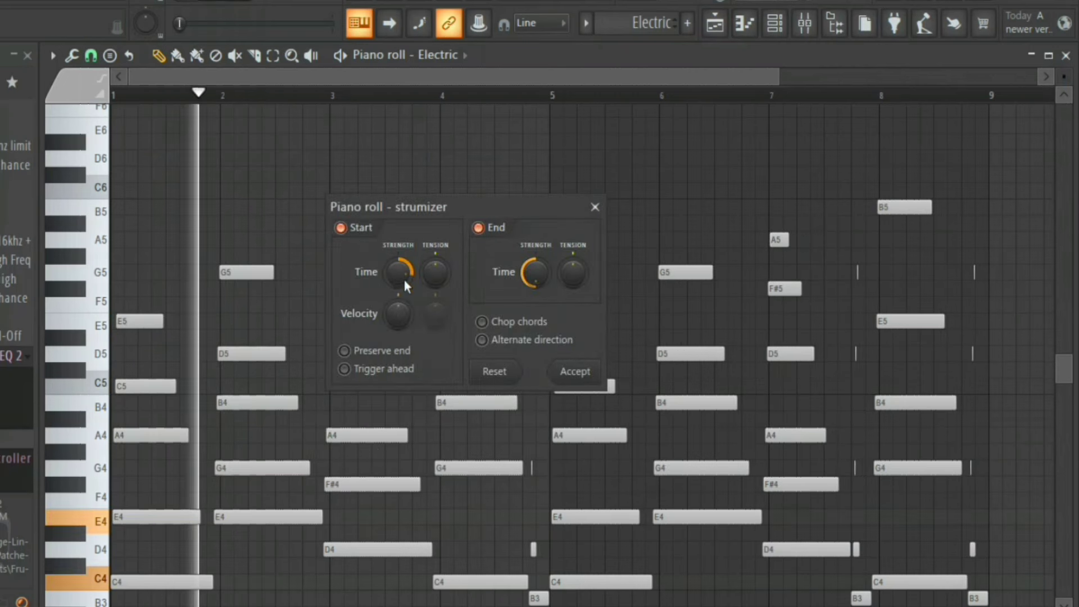
{"action": "left_click_drag", "start_coordinate": [535, 273], "coordinate": [535, 283]}
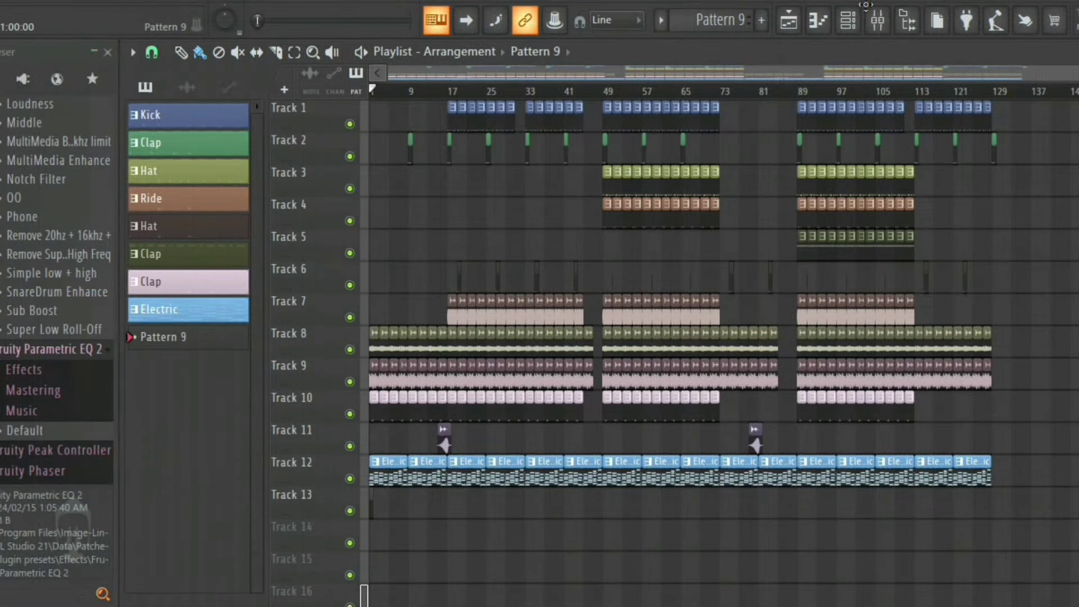
- Replace the White Pluck channel's instrument with PoiZone
{"action": "right_click", "coordinate": [683, 481]}
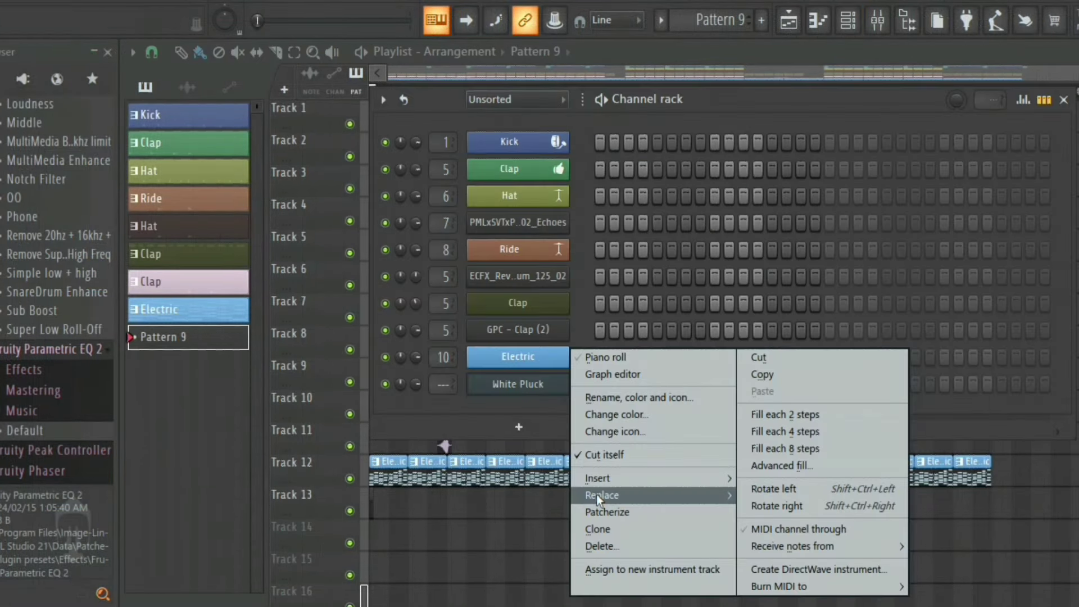
{"action": "mouse_move", "coordinate": [596, 494]}
{"action": "left_click", "coordinate": [357, 480]}
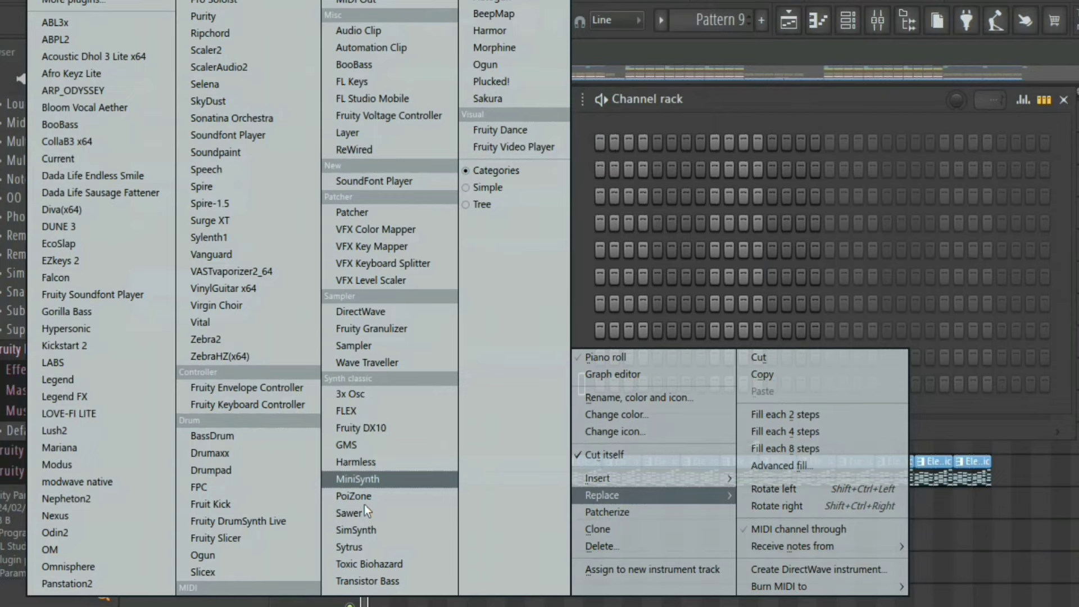
{"action": "left_click", "coordinate": [363, 499]}
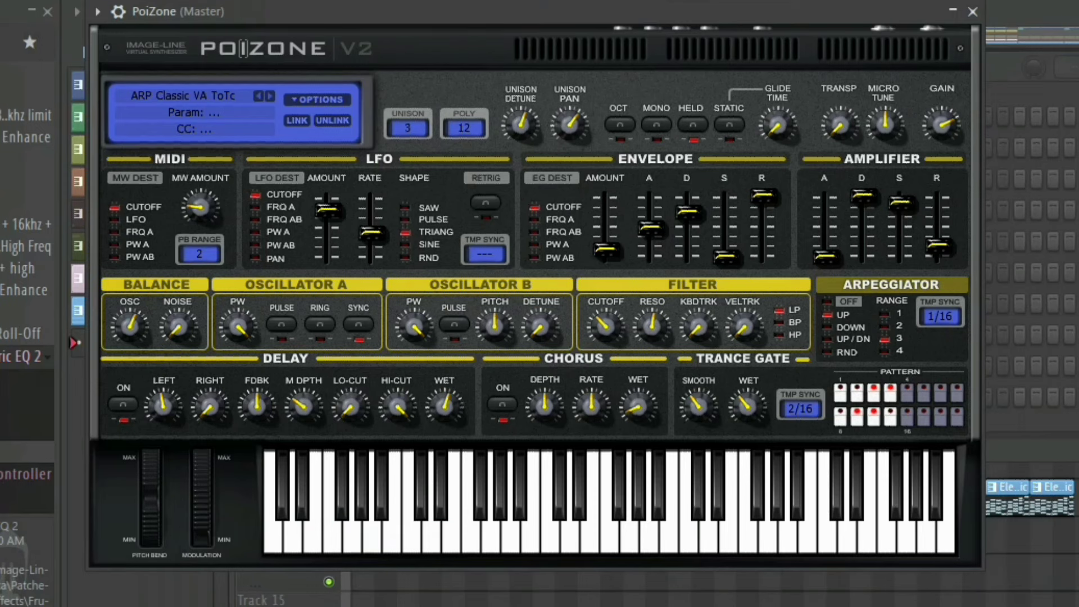
- Load the PAD Dark MC preset from PoiZone's Default program bank
{"action": "left_click", "coordinate": [178, 92]}
{"action": "left_click_drag", "start_coordinate": [762, 139], "coordinate": [736, 371]}
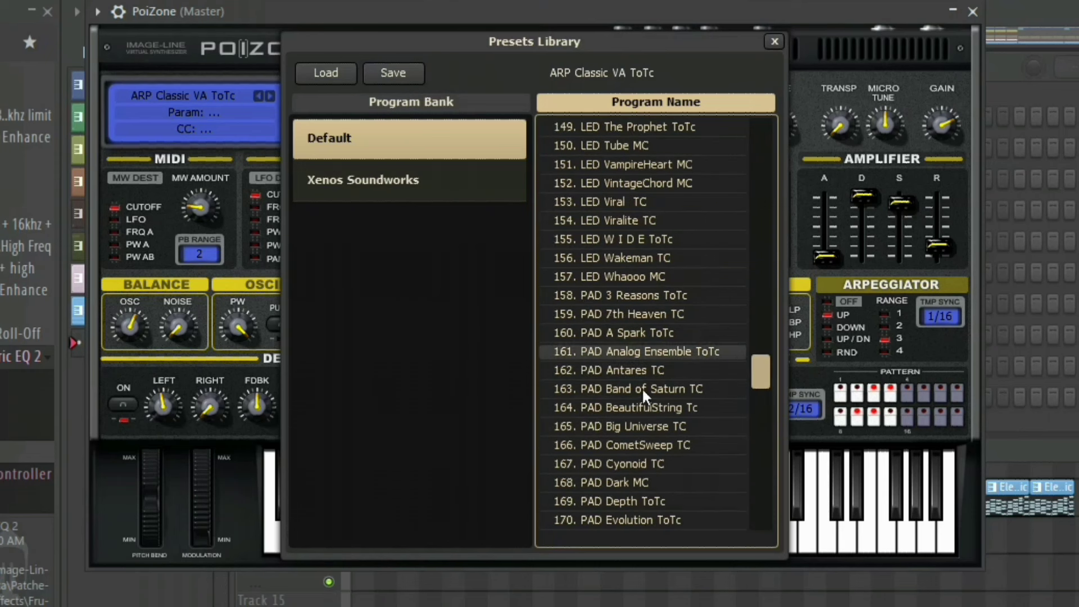
{"action": "left_click", "coordinate": [641, 483]}
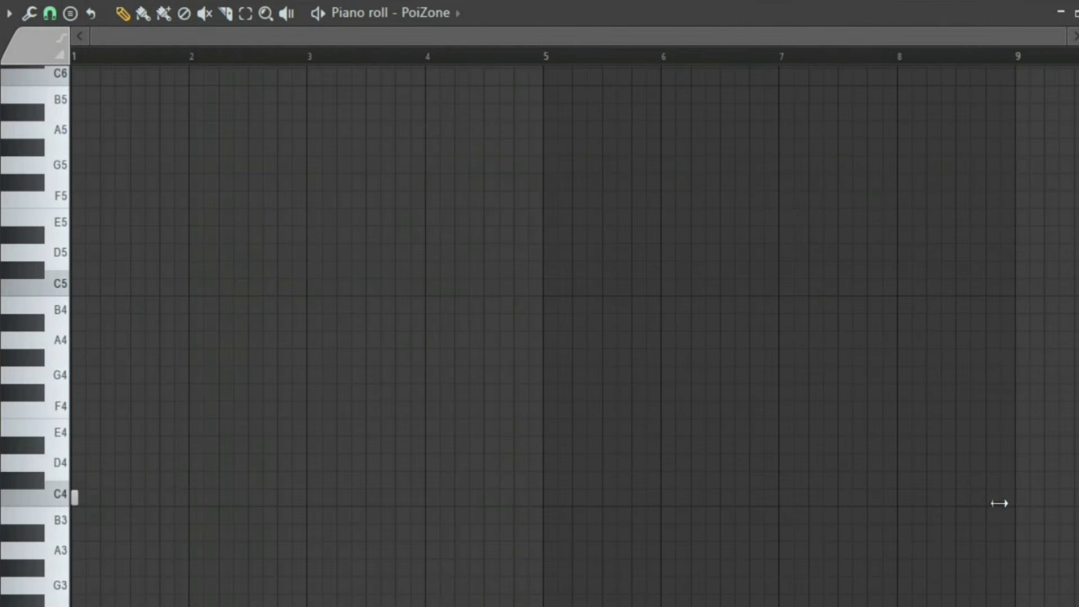
- Draw C4 and E4 notes lasting 16 bars from bar 1 in the PoiZone piano roll and play them back
{"action": "left_click_drag", "start_coordinate": [73, 499], "coordinate": [781, 499]}
{"action": "key", "text": "space"}
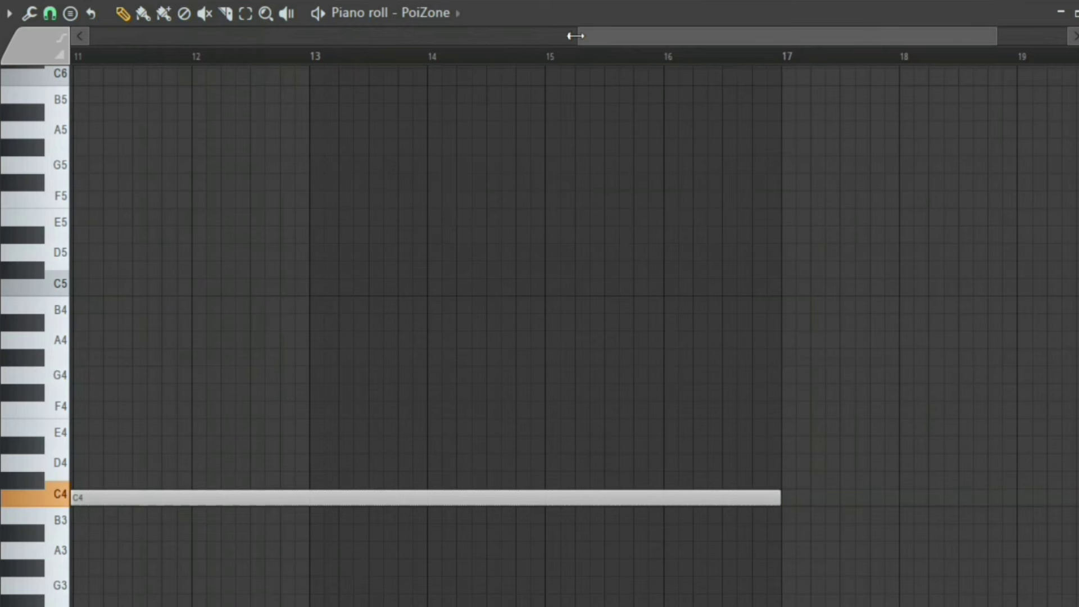
{"action": "scroll", "coordinate": [265, 422], "scroll_direction": "down", "scroll_amount": 3}
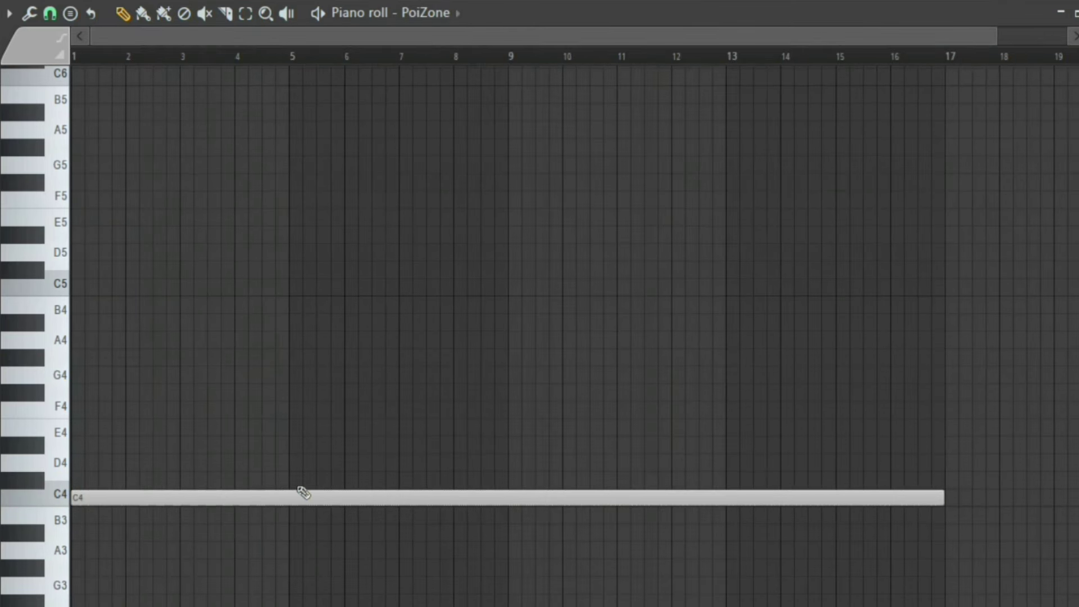
{"action": "left_click", "coordinate": [92, 428]}
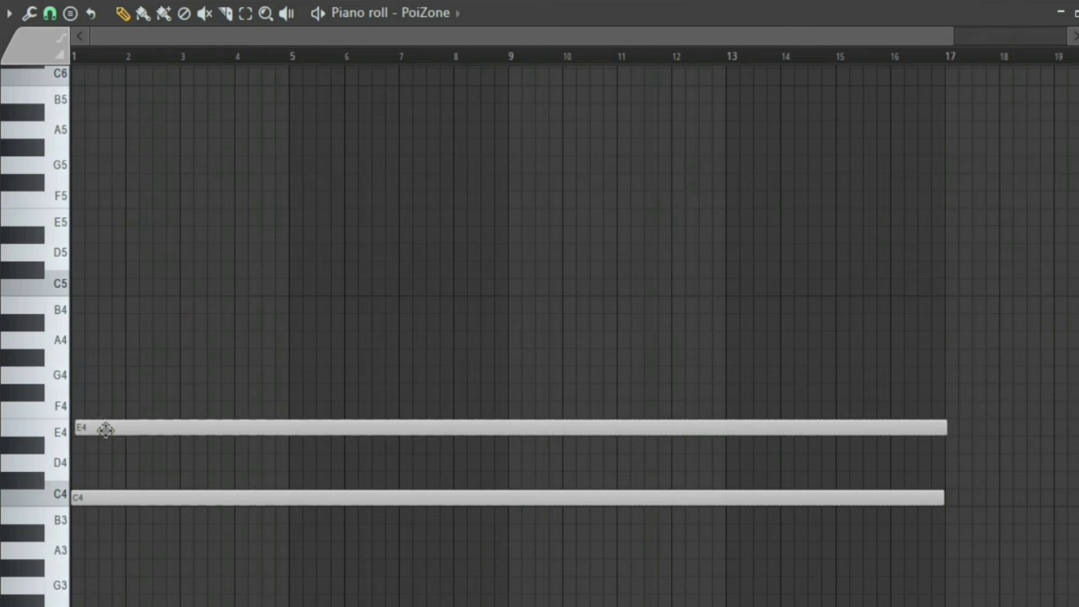
{"action": "key", "text": "space"}
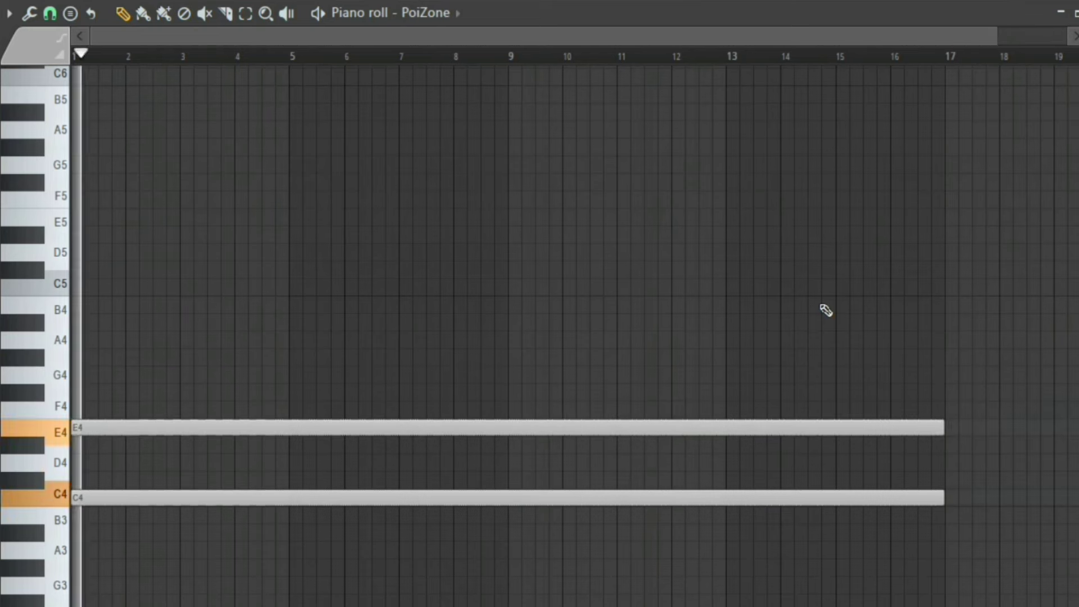
{"action": "key", "text": "space"}
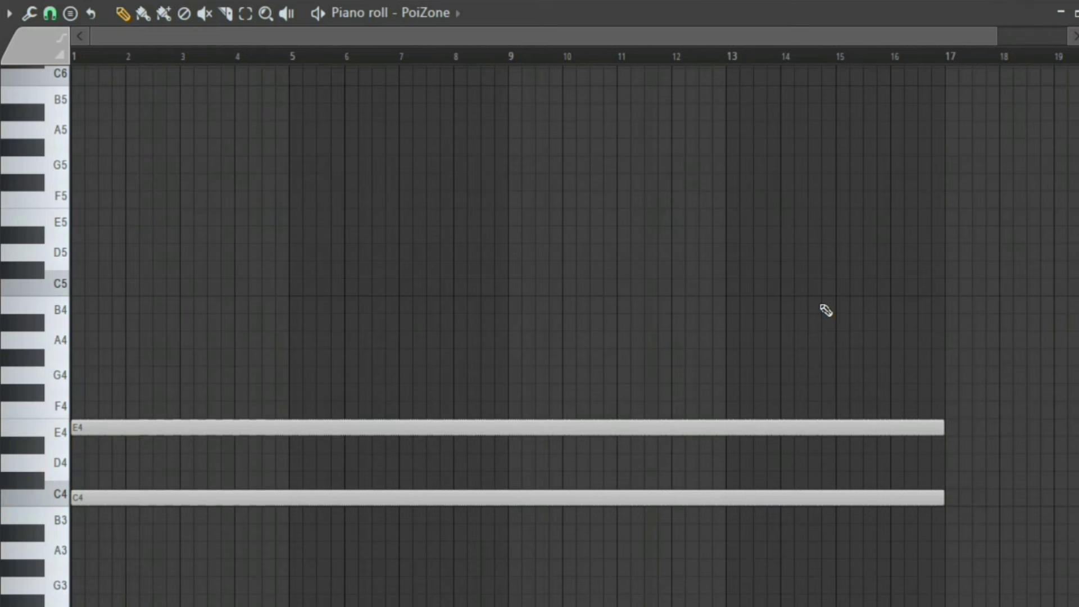
{"action": "key", "text": "space"}
{"action": "key", "text": "space"}
- Add G4 and A4 notes of the same length, audition the chord, and move the G4 note up to C5
{"action": "left_click", "coordinate": [80, 375]}
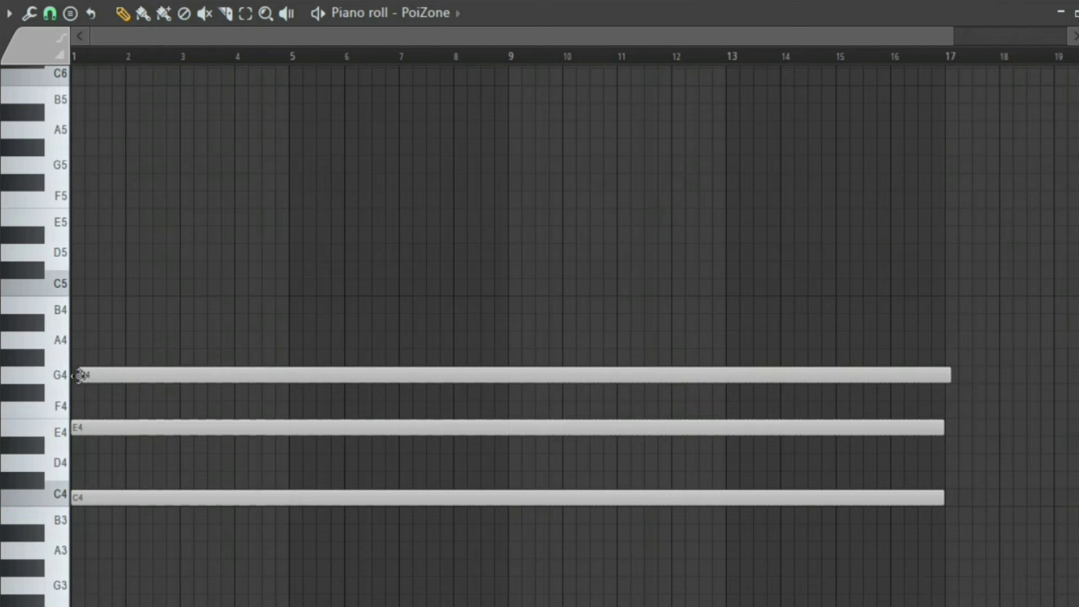
{"action": "left_click", "coordinate": [80, 341]}
{"action": "left_click_drag", "start_coordinate": [105, 342], "coordinate": [82, 339]}
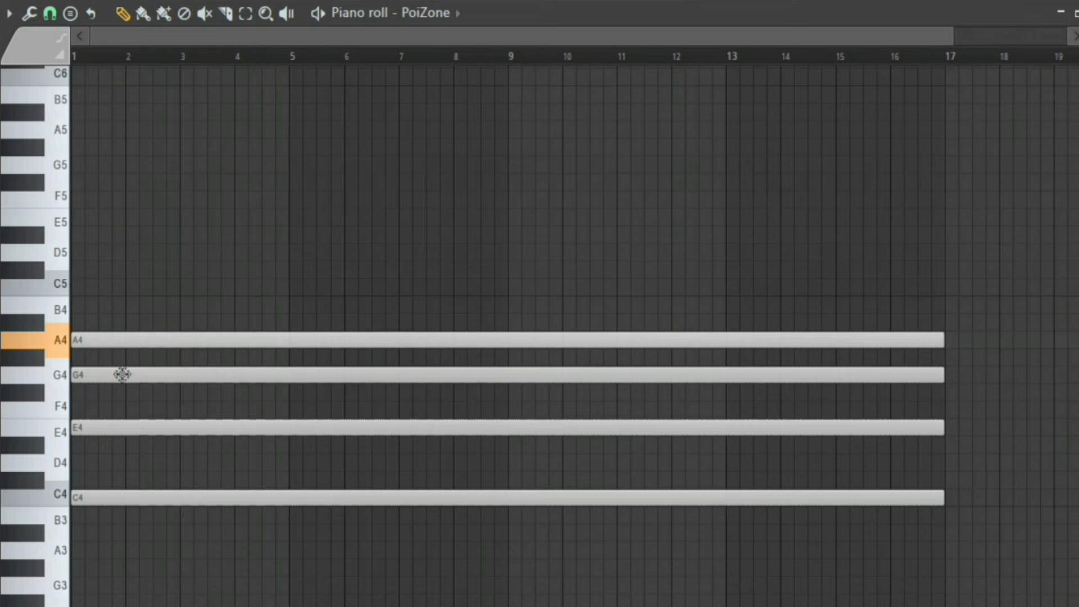
{"action": "key", "text": "space"}
{"action": "key", "text": "space"}
{"action": "left_click_drag", "start_coordinate": [115, 372], "coordinate": [106, 284]}
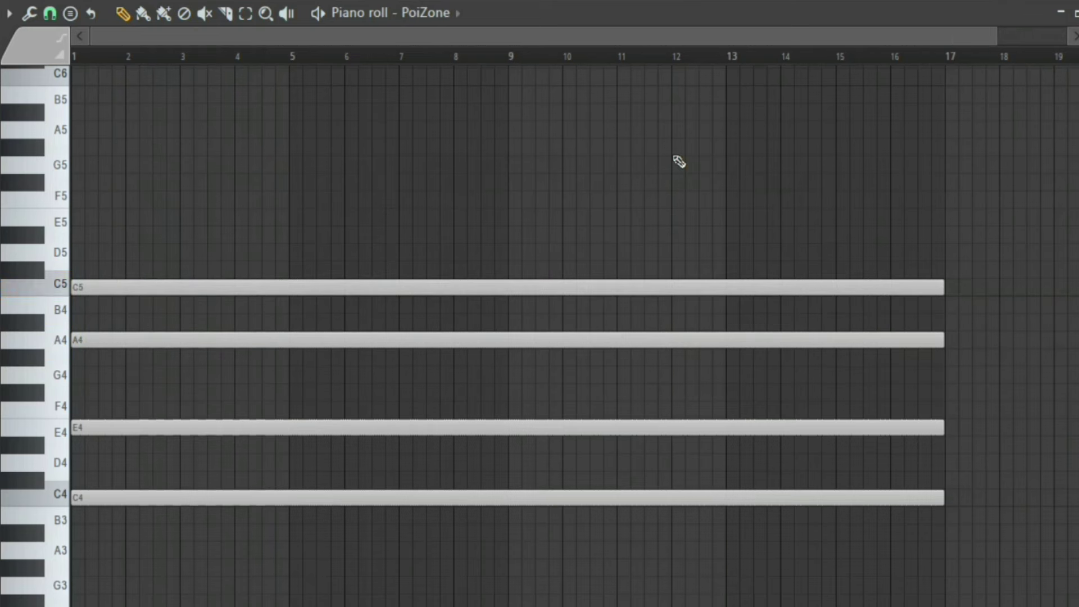
- Try the A4 note one octave higher, audition the chord, and return the note to A4
{"action": "left_click", "coordinate": [130, 345]}
{"action": "key", "text": "ctrl+Up"}
{"action": "key", "text": "space"}
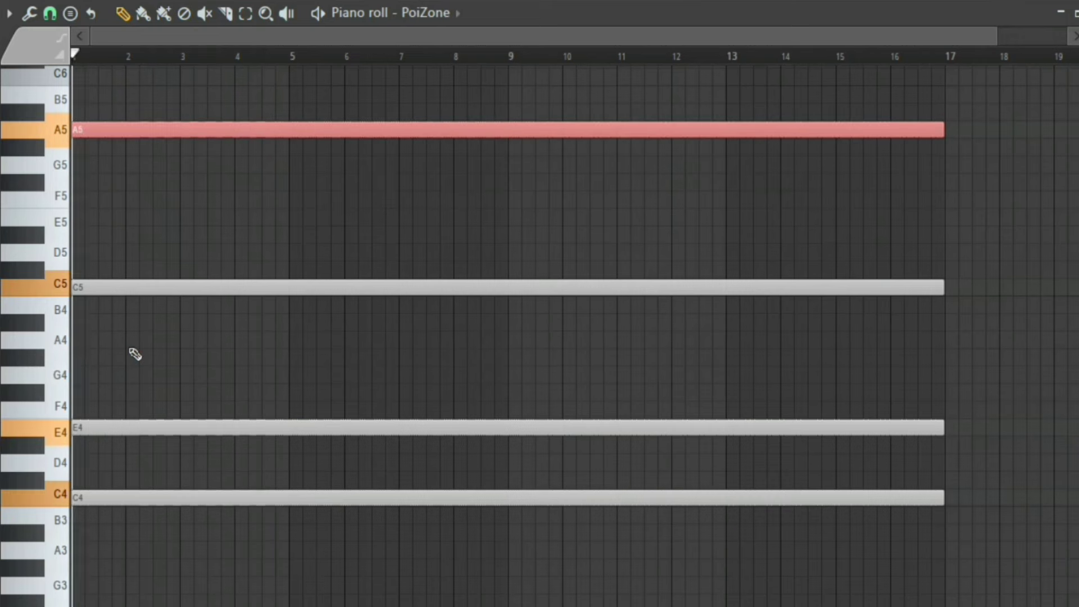
{"action": "key", "text": "space"}
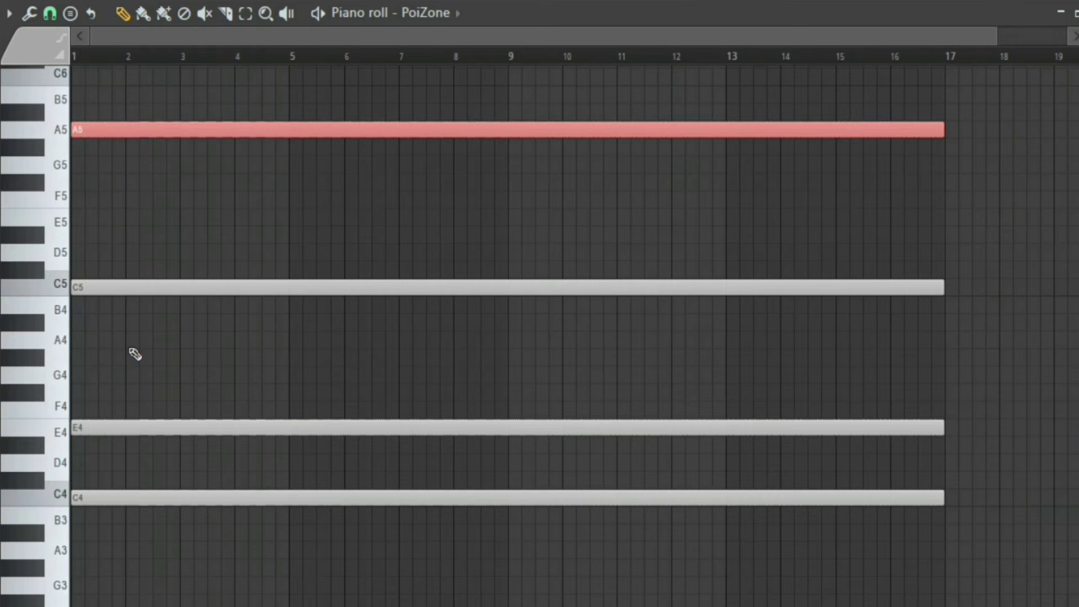
{"action": "key", "text": "ctrl+Down"}
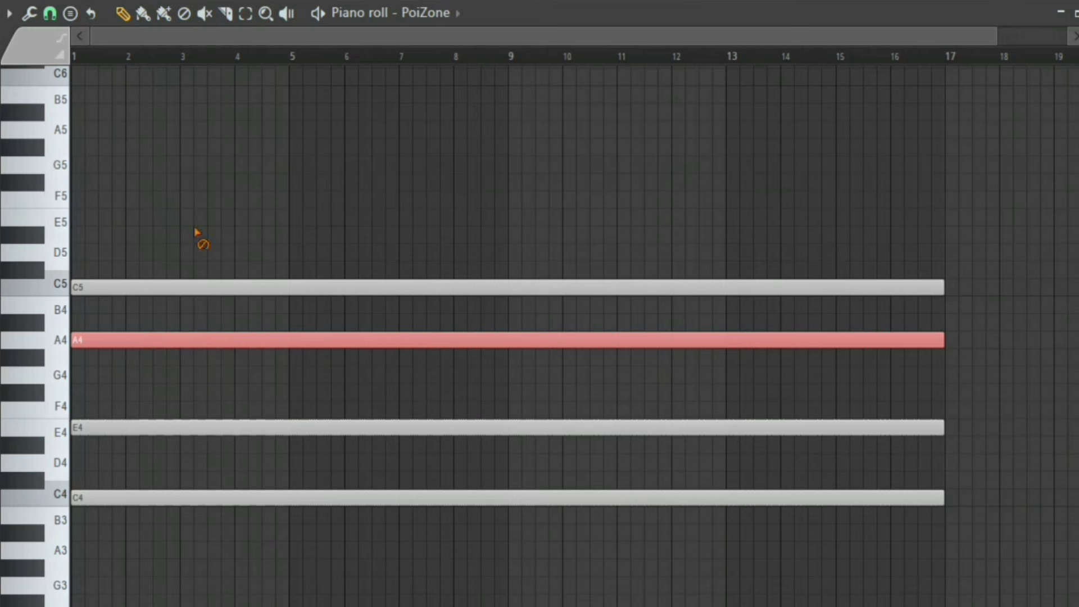
- Move the C5 note down to B4 and the A4 note up to E5, and play the chord
{"action": "key", "text": "ctrl+d"}
{"action": "left_click_drag", "start_coordinate": [125, 286], "coordinate": [123, 304]}
{"action": "left_click", "coordinate": [117, 342]}
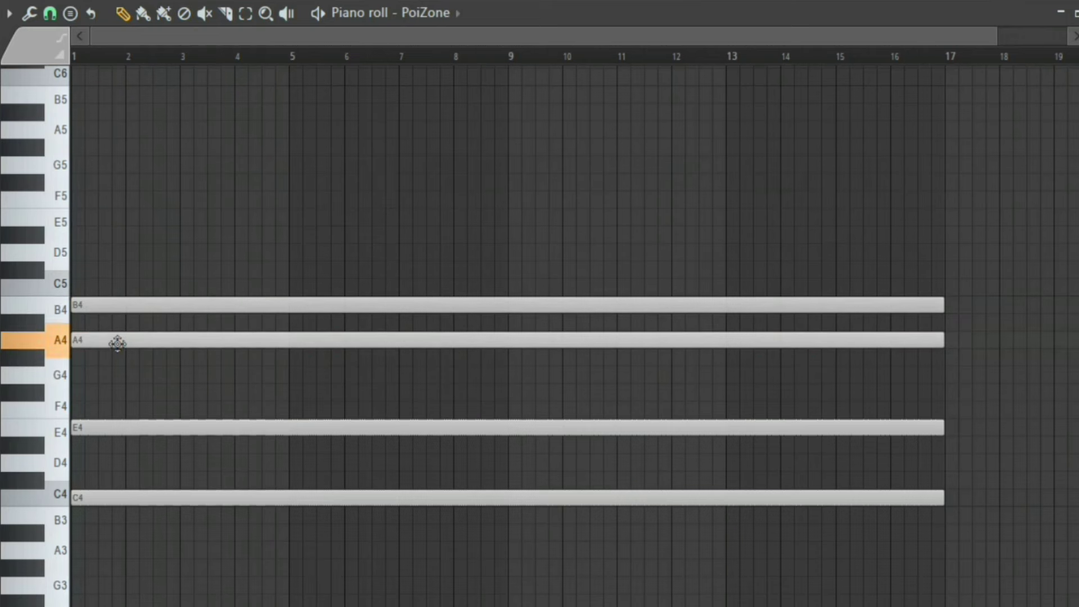
{"action": "left_click_drag", "start_coordinate": [118, 343], "coordinate": [85, 220]}
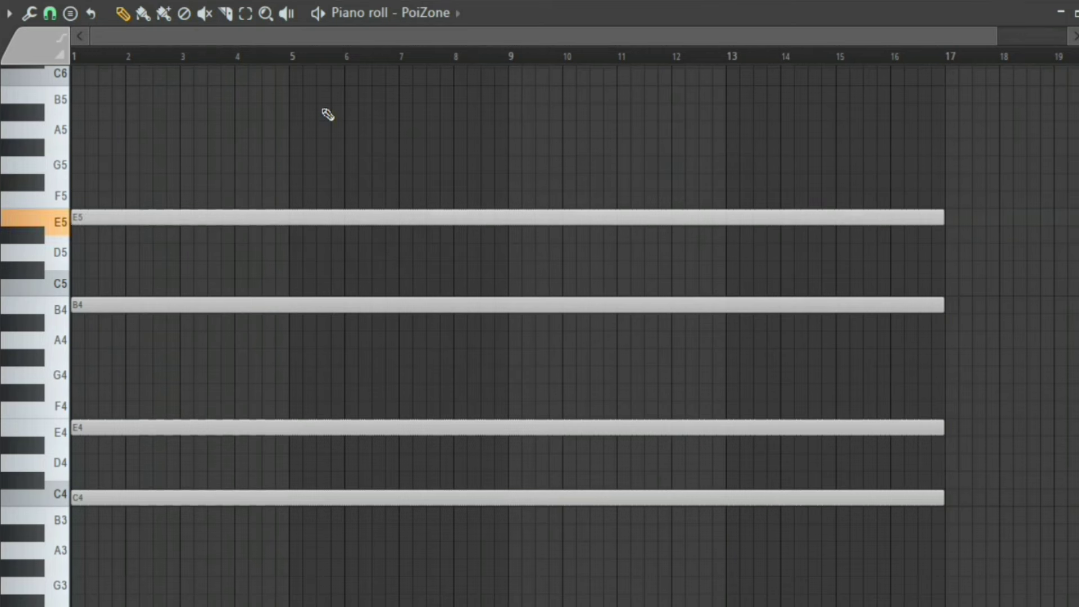
{"action": "key", "text": "space"}
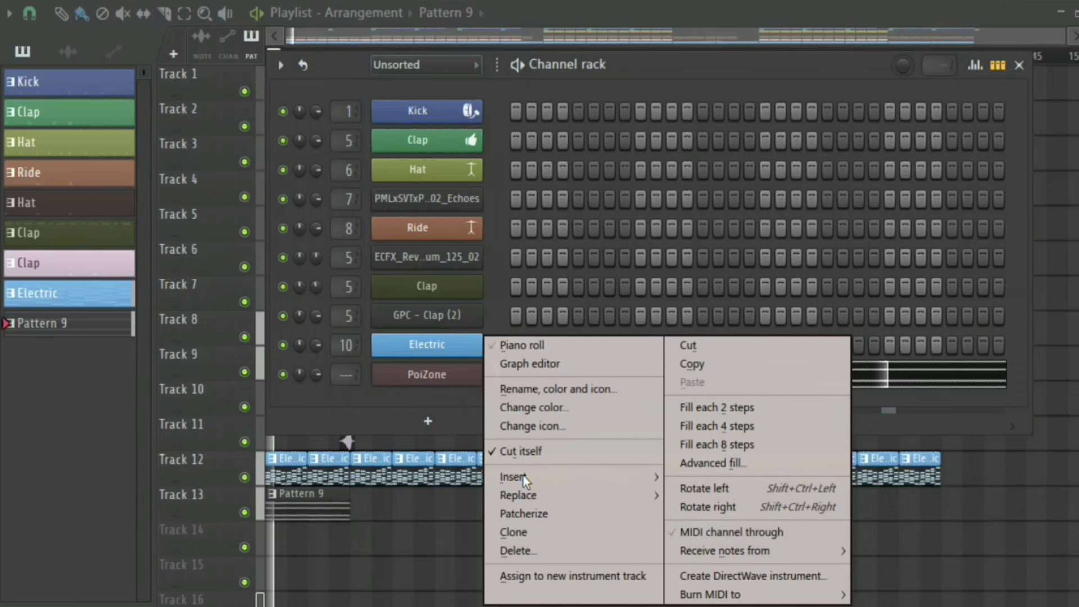
- Rename the PoiZone channel with the Strings preset name and route it to mixer track 11, leaving only the mixer open
{"action": "left_click", "coordinate": [563, 387]}
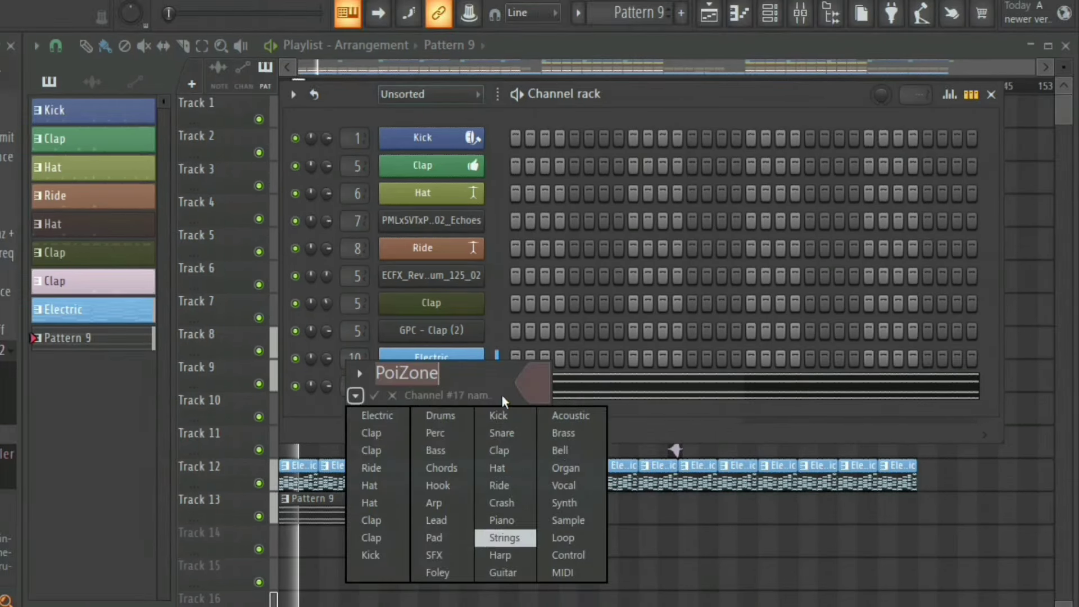
{"action": "left_click", "coordinate": [502, 537]}
{"action": "key", "text": "ctrl+l"}
{"action": "key", "text": "F9"}
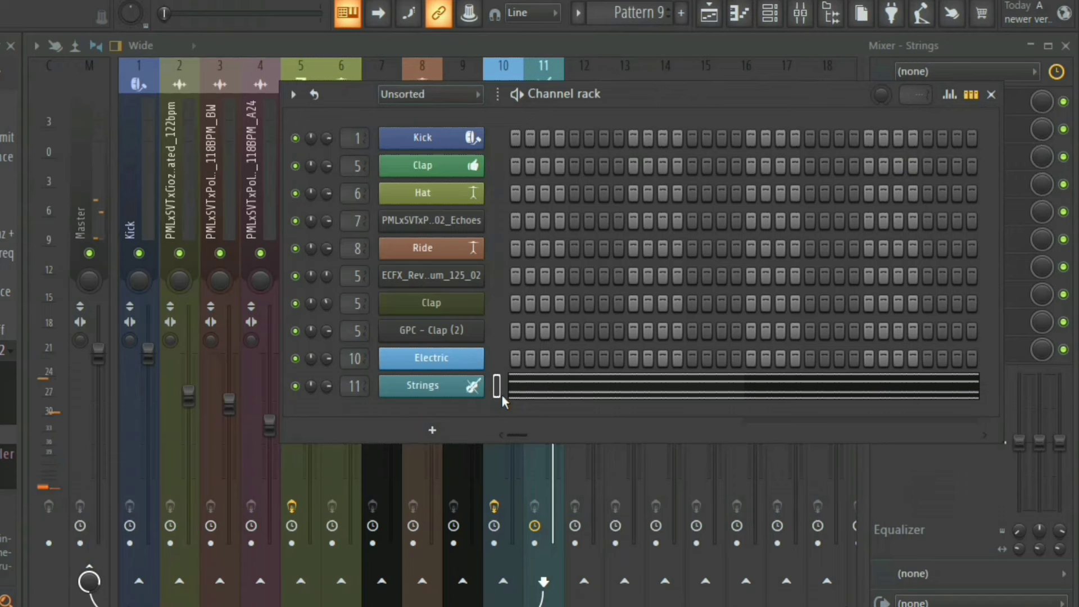
{"action": "left_click", "coordinate": [991, 94]}
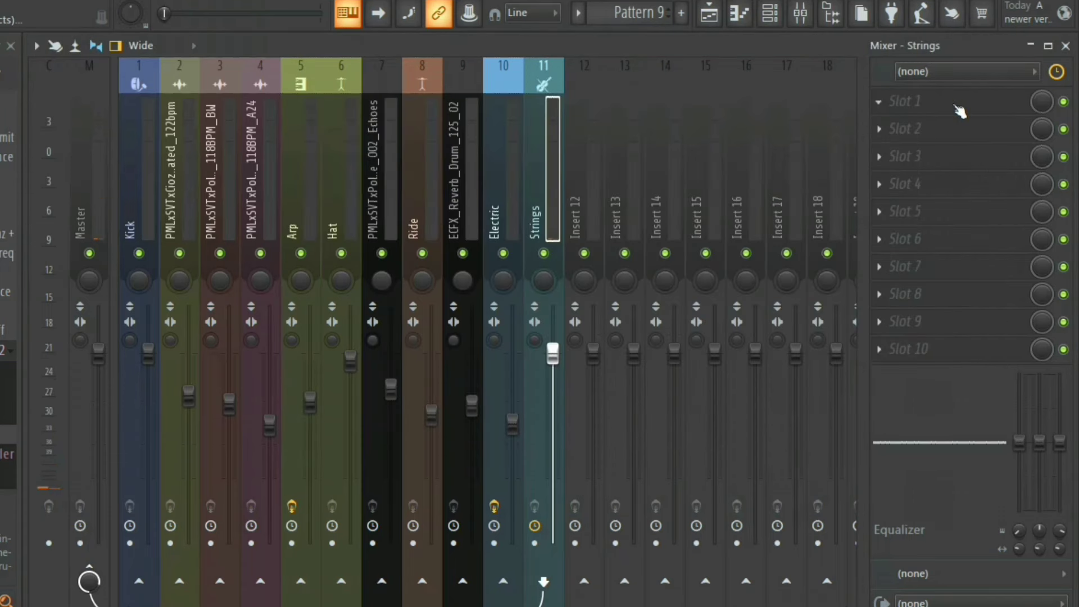
- Add Fruity Parametric EQ 2 to the Strings mixer track, cutting the lows around 200 Hz and the highs between 1 and 2 kHz
{"action": "key", "text": "F8"}
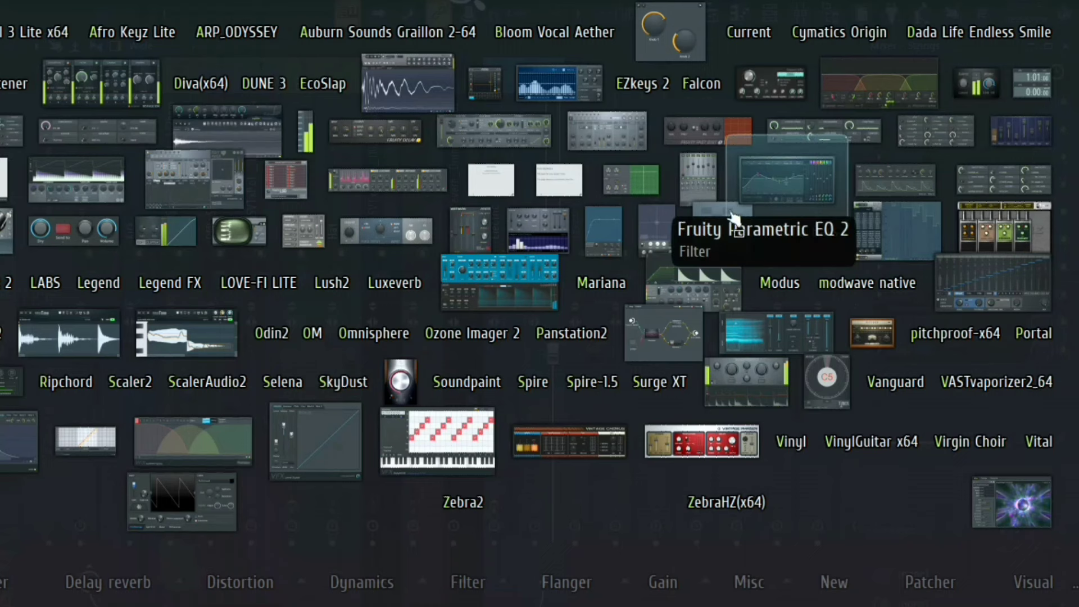
{"action": "key", "text": "Return"}
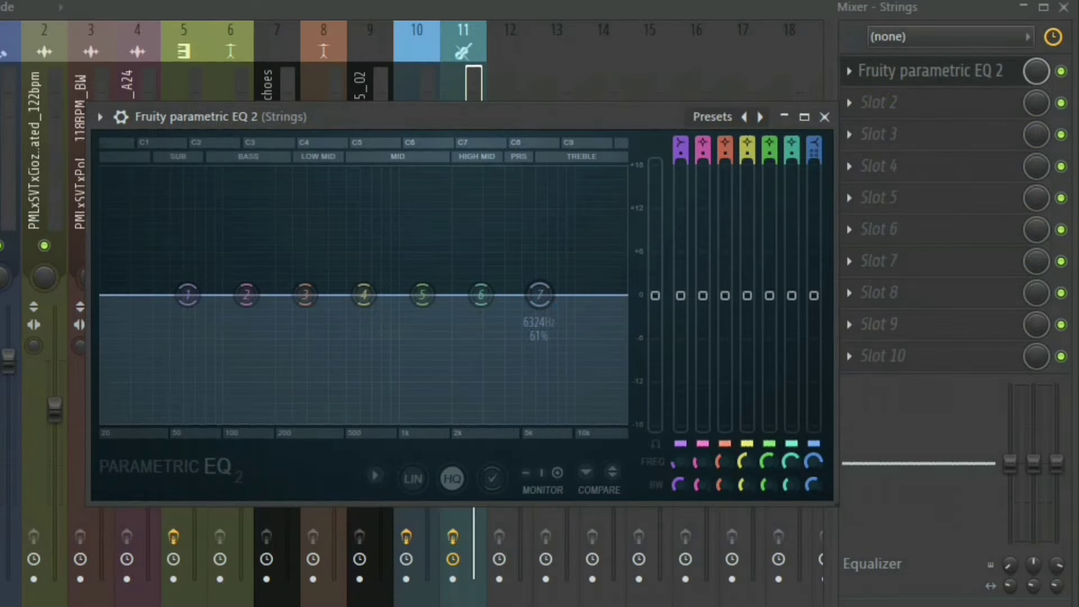
{"action": "left_click_drag", "start_coordinate": [539, 294], "coordinate": [432, 421]}
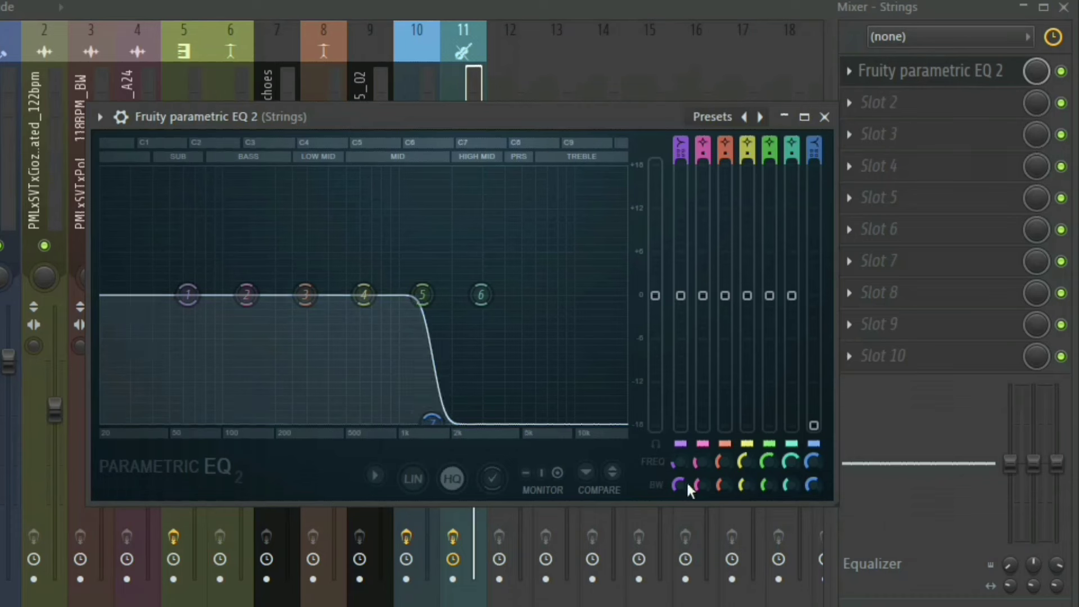
{"action": "left_click_drag", "start_coordinate": [681, 295], "coordinate": [680, 425]}
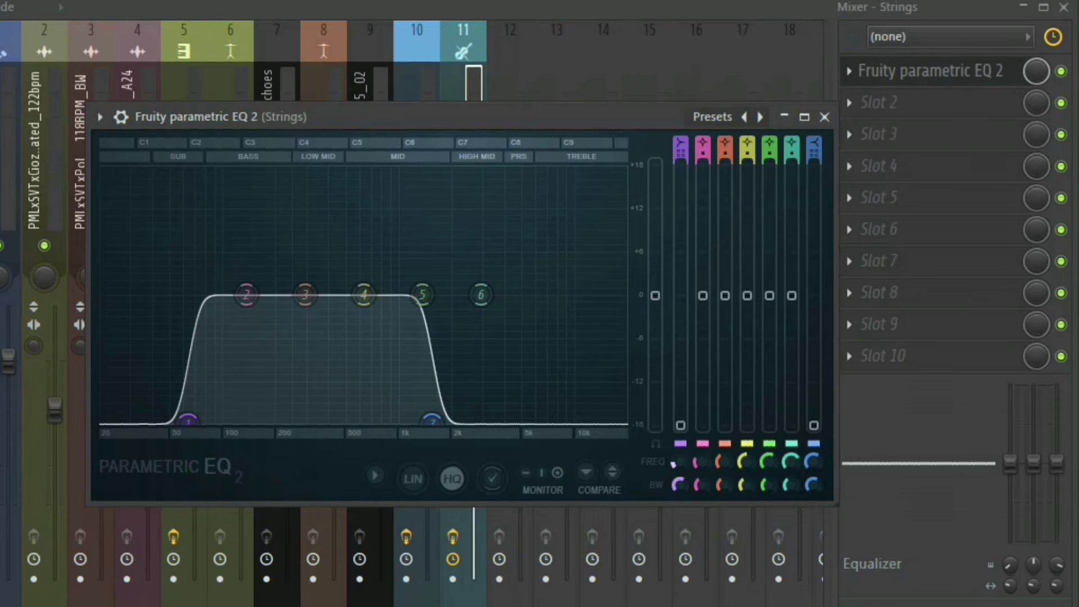
{"action": "left_click_drag", "start_coordinate": [187, 421], "coordinate": [200, 420]}
{"action": "left_click_drag", "start_coordinate": [660, 461], "coordinate": [660, 444]}
{"action": "key", "text": "space"}
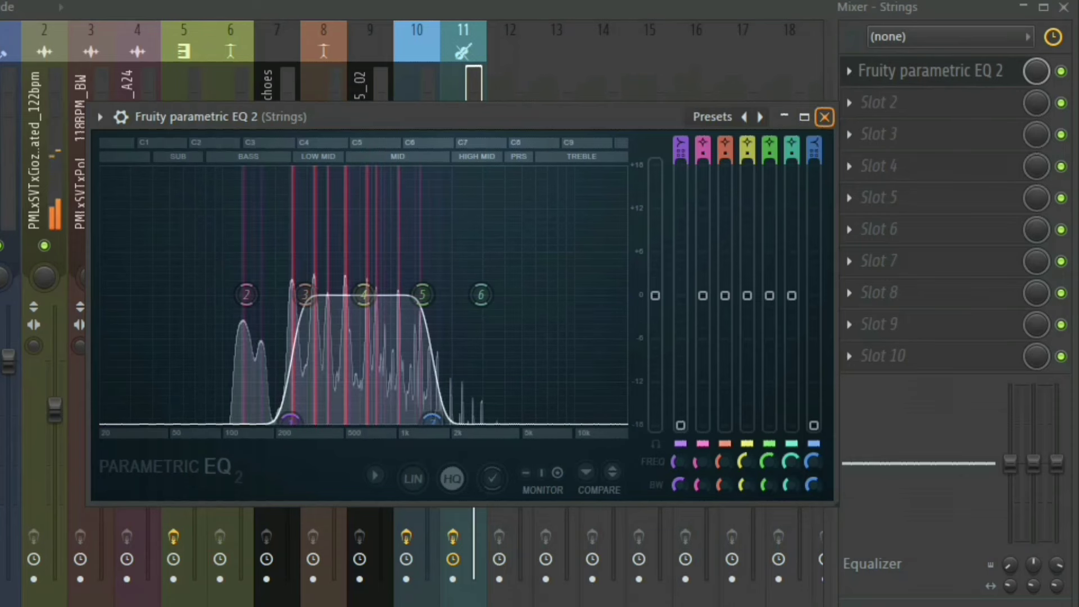
- Close the EQ, raise the Electric track's volume, and lower the Strings track's volume to balance them during playback
{"action": "key", "text": "Escape"}
{"action": "left_click_drag", "start_coordinate": [428, 443], "coordinate": [427, 429]}
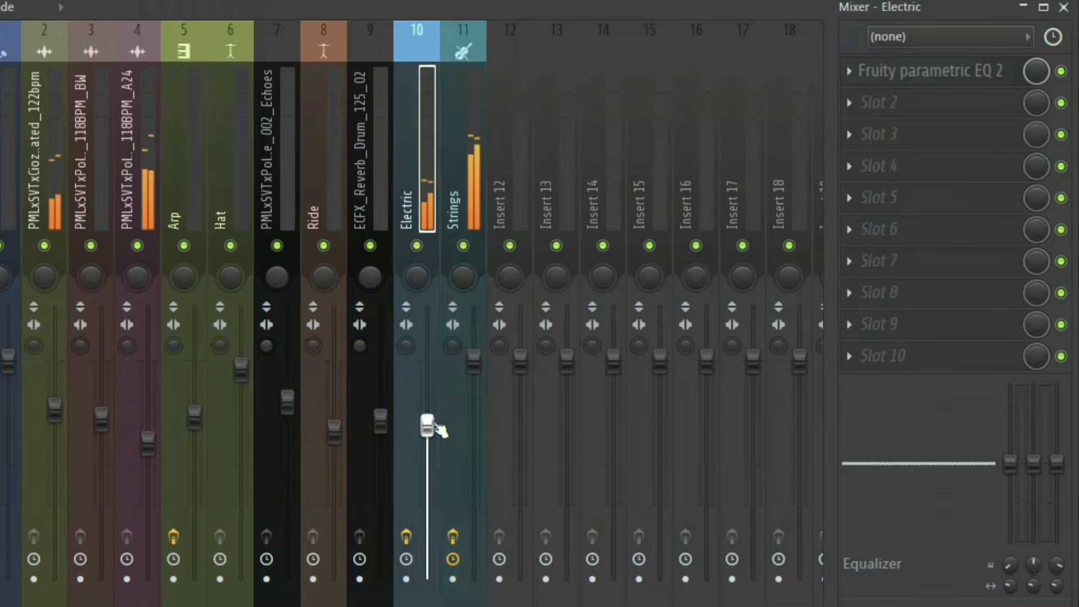
{"action": "left_click_drag", "start_coordinate": [473, 360], "coordinate": [428, 391]}
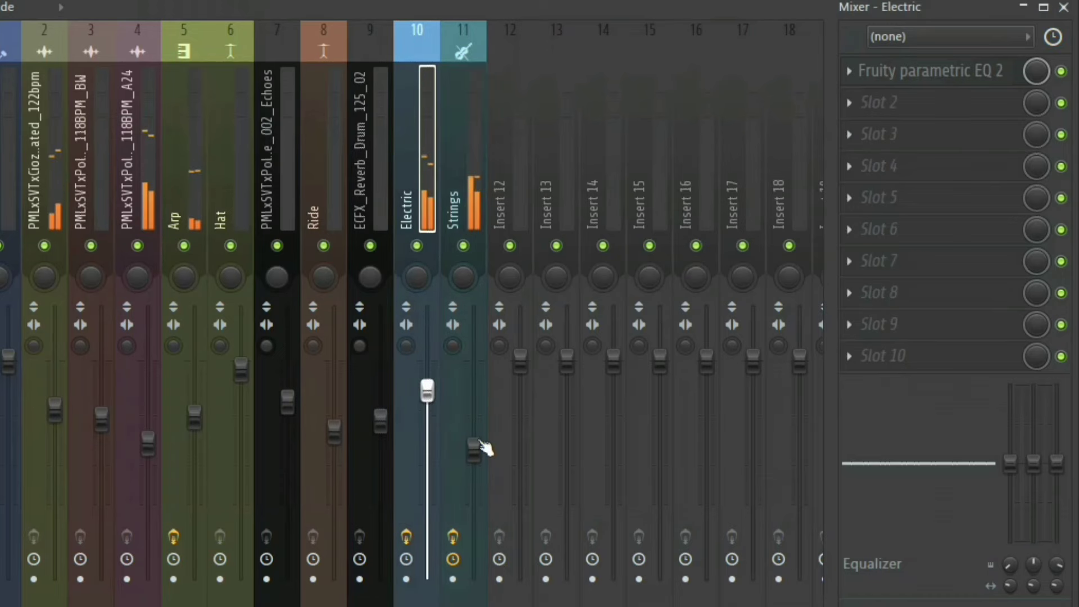
{"action": "left_click", "coordinate": [1064, 6]}
{"action": "left_click", "coordinate": [827, 9]}
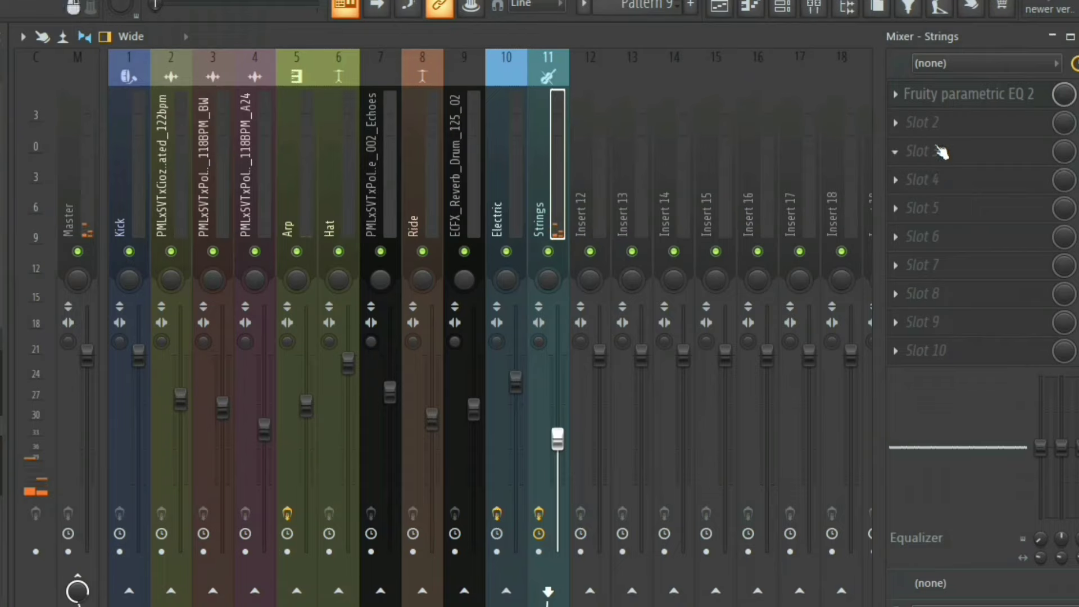
- Add Fruity Reeverb 2 to slot 3 of the Strings mixer track and choose a reverb preset
{"action": "key", "text": "alt+p"}
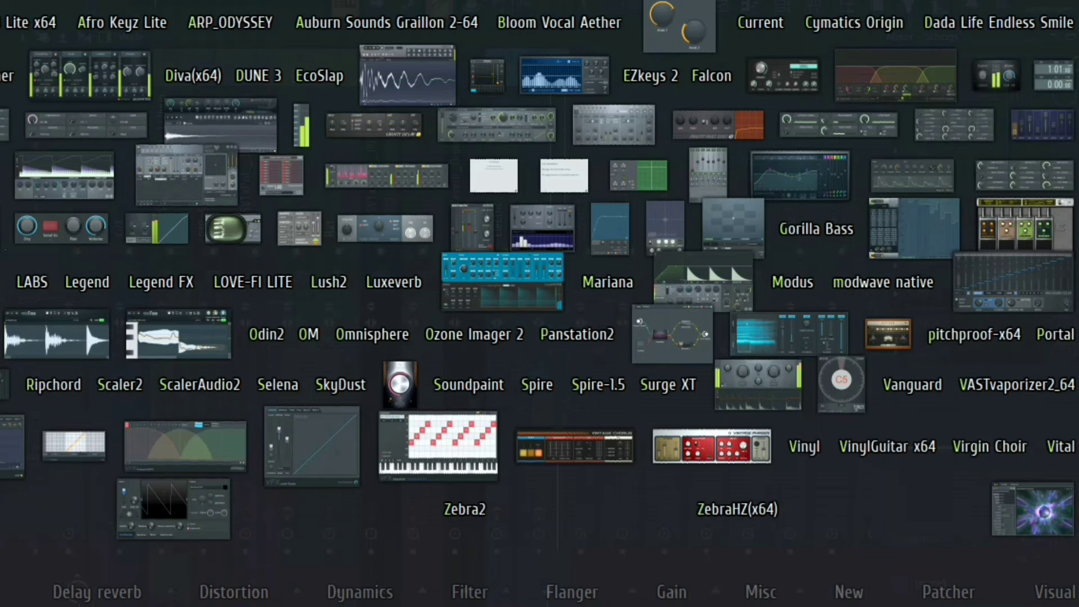
{"action": "left_click", "coordinate": [227, 179]}
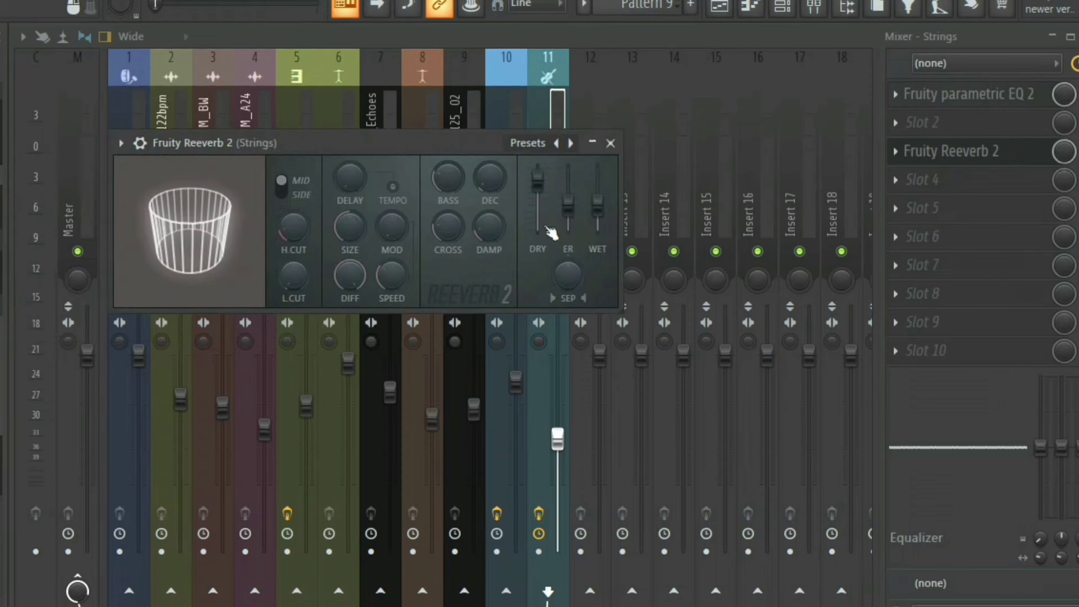
{"action": "left_click", "coordinate": [523, 142]}
{"action": "left_click", "coordinate": [563, 211]}
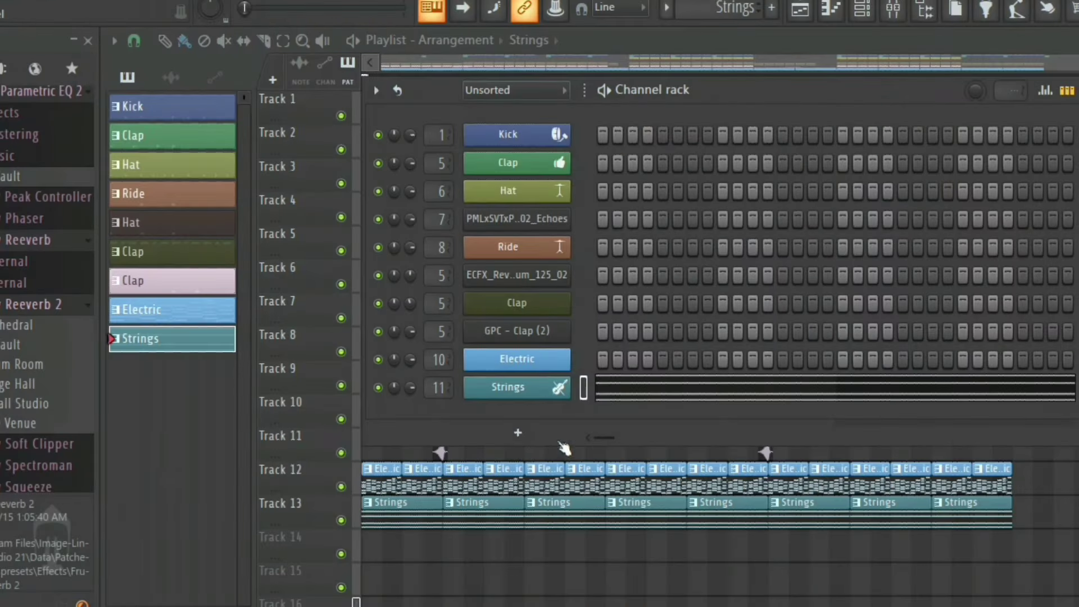
- Add a FLEX instrument channel and load the Chariot Horn preset from the Arksun Cityscape pack
{"action": "left_click", "coordinate": [518, 432]}
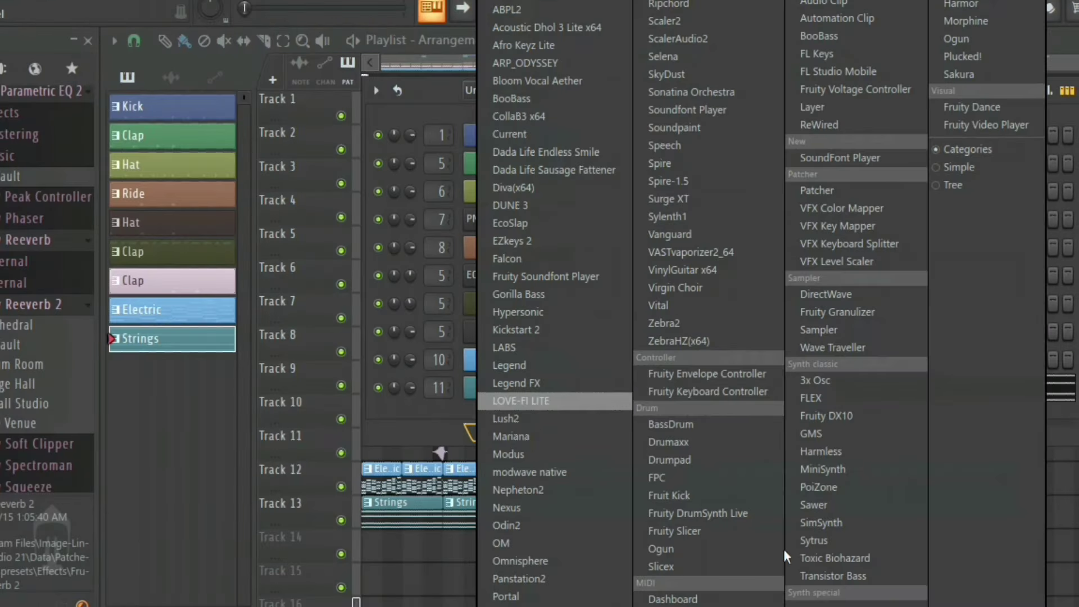
{"action": "left_click", "coordinate": [821, 403]}
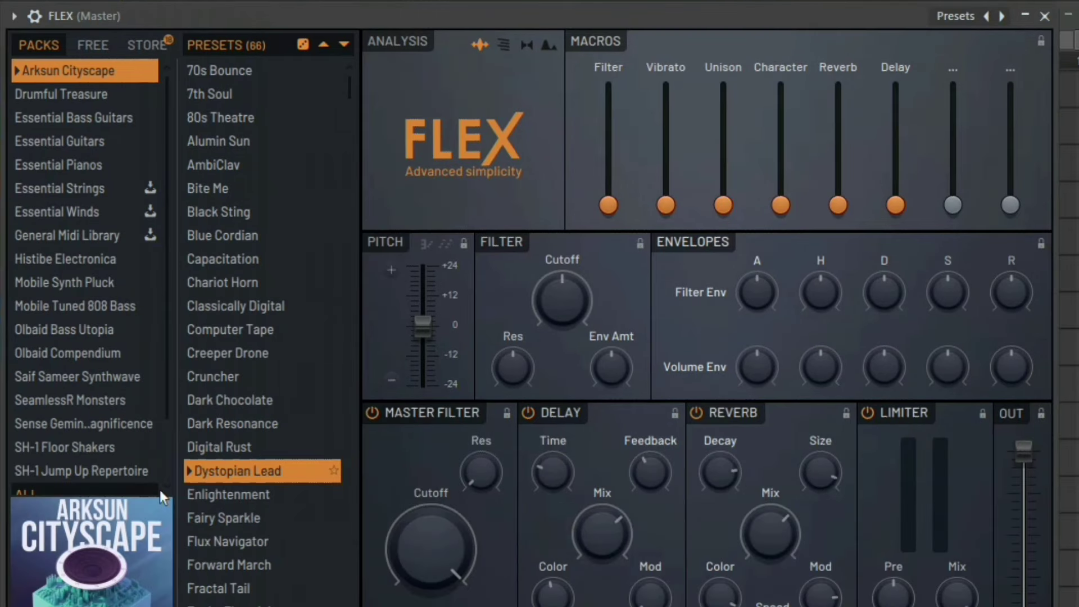
{"action": "left_click", "coordinate": [251, 285]}
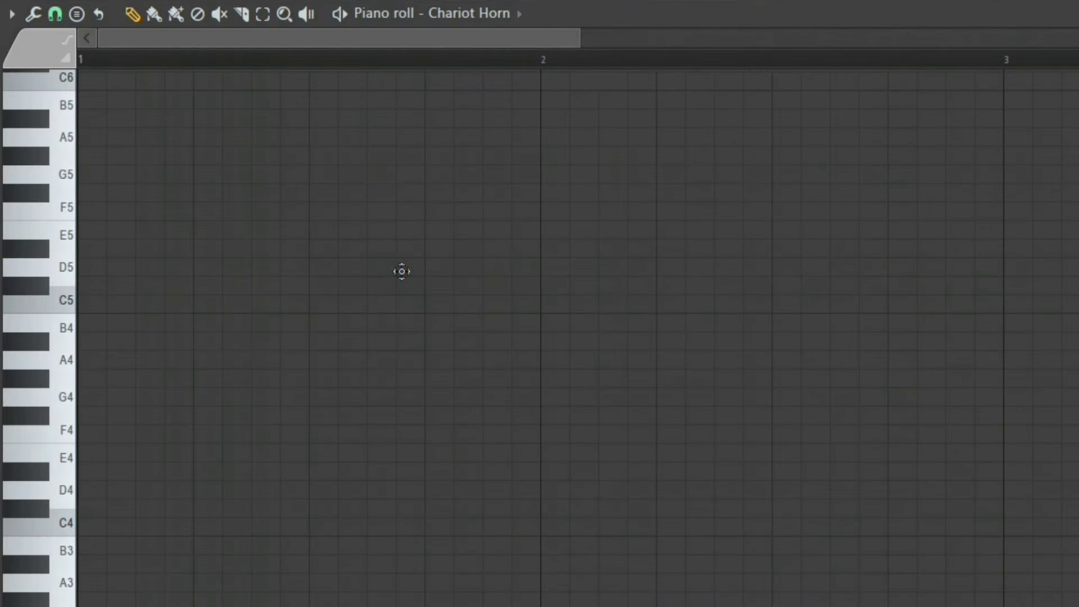
- Place a short D5 note on beat 3.75 of bar 1 and a short B4 note just after it in the Chariot Horn piano roll
{"action": "left_click", "coordinate": [400, 268]}
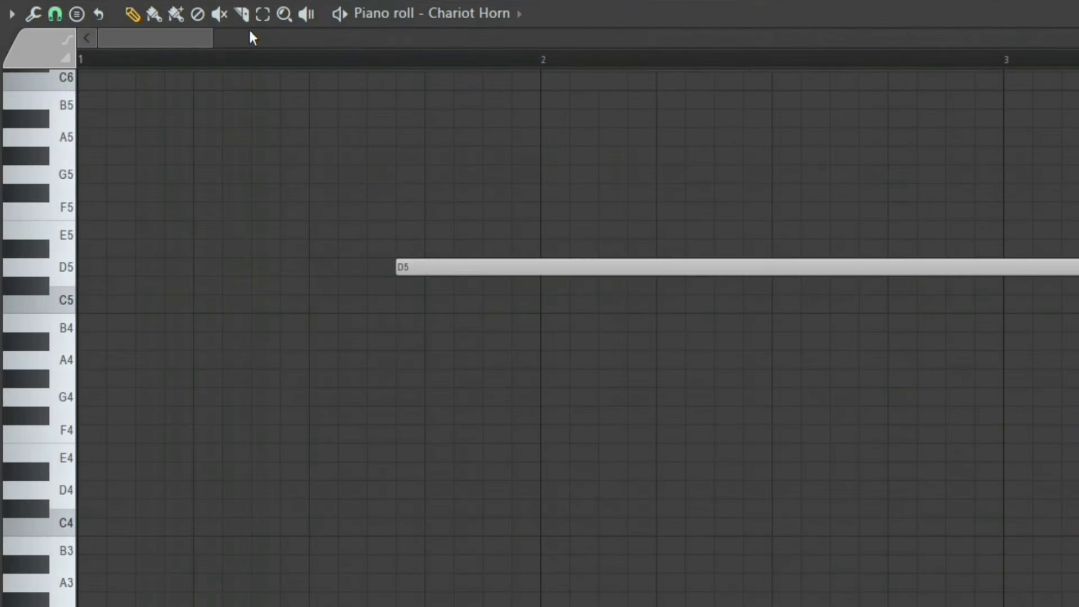
{"action": "left_click_drag", "start_coordinate": [430, 289], "coordinate": [424, 254]}
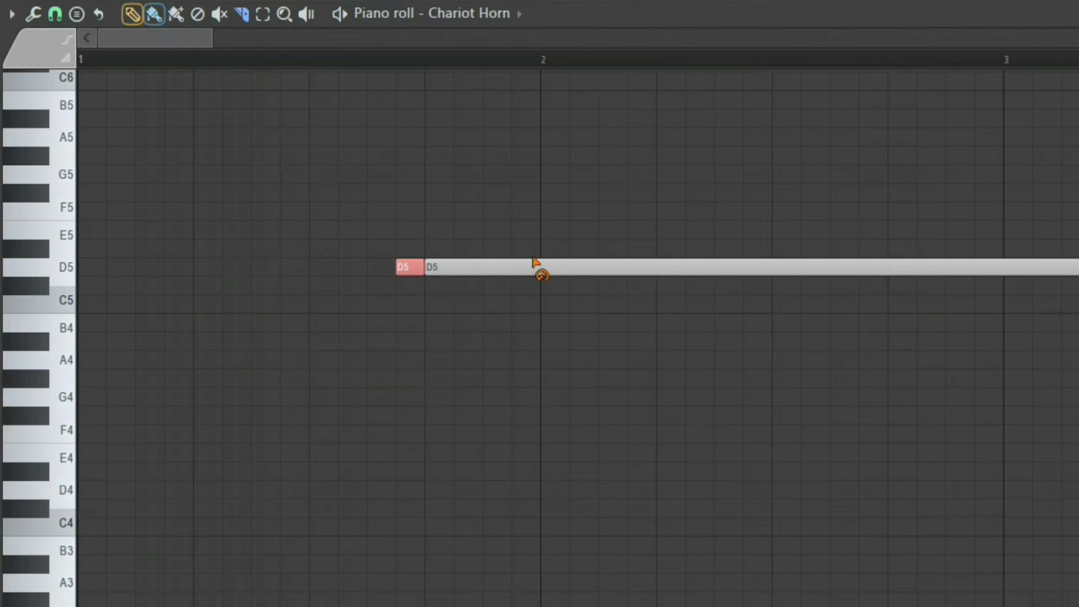
{"action": "right_click", "coordinate": [538, 268]}
{"action": "left_click", "coordinate": [477, 324]}
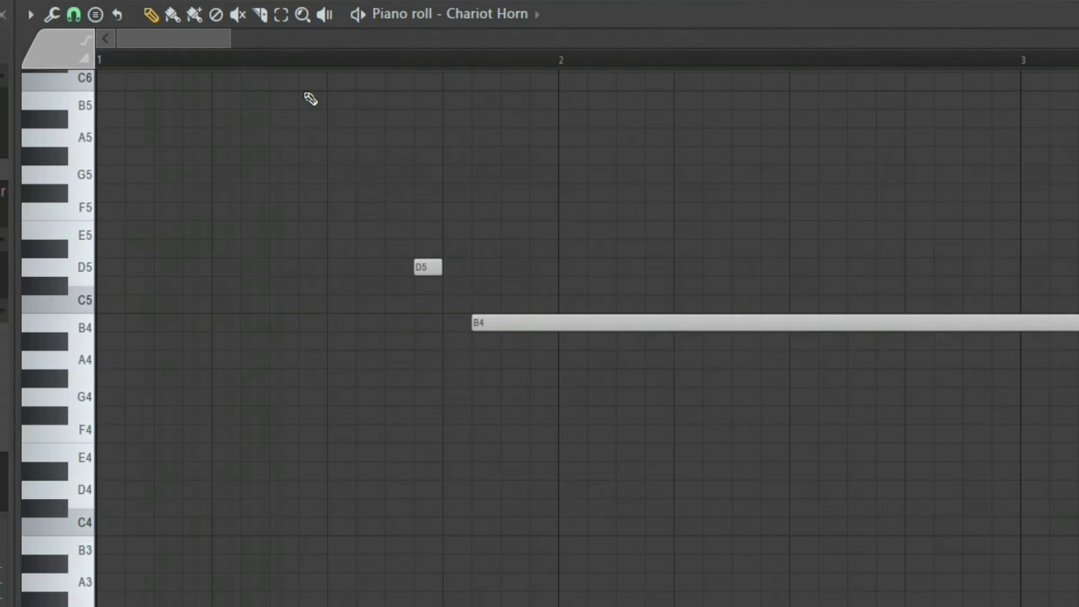
{"action": "right_click", "coordinate": [480, 325]}
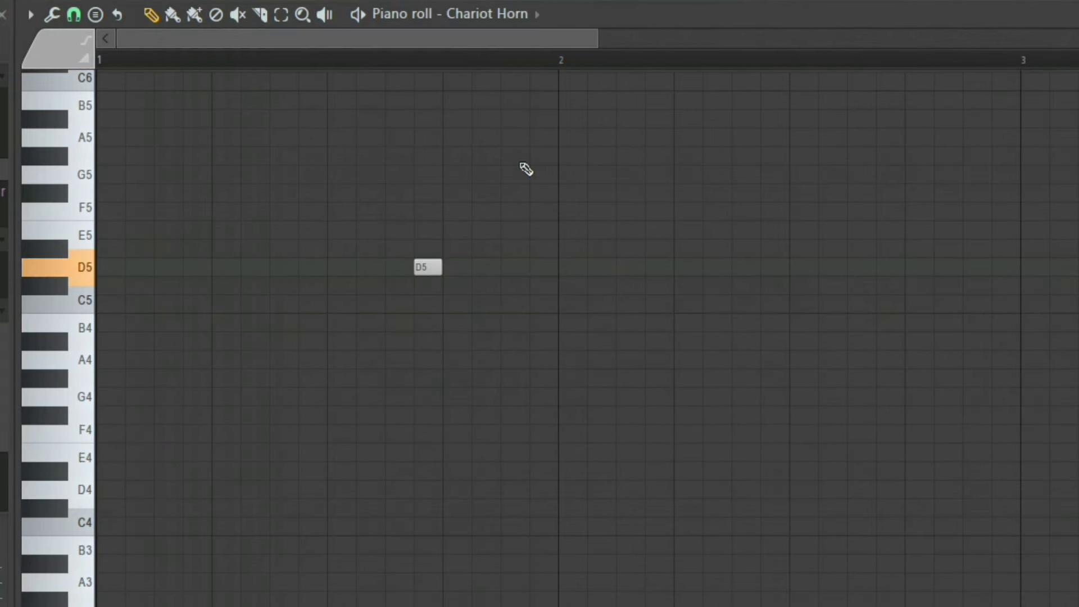
{"action": "left_click", "coordinate": [477, 323]}
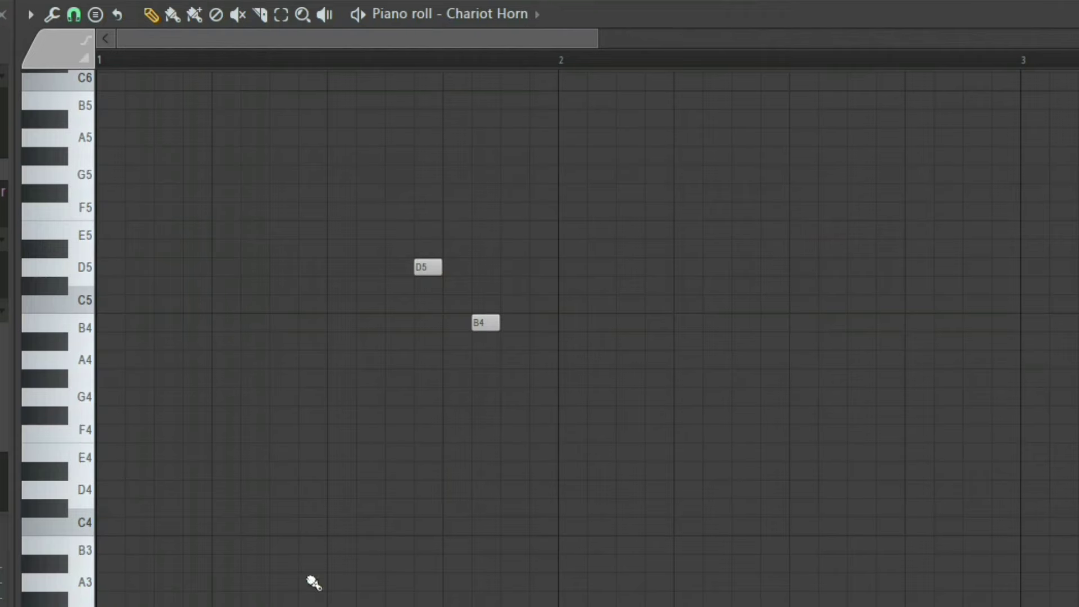
- Position the Chariot Horn pattern clip at the start of Track 14 in the playlist and play the arrangement
{"action": "key", "text": "F5"}
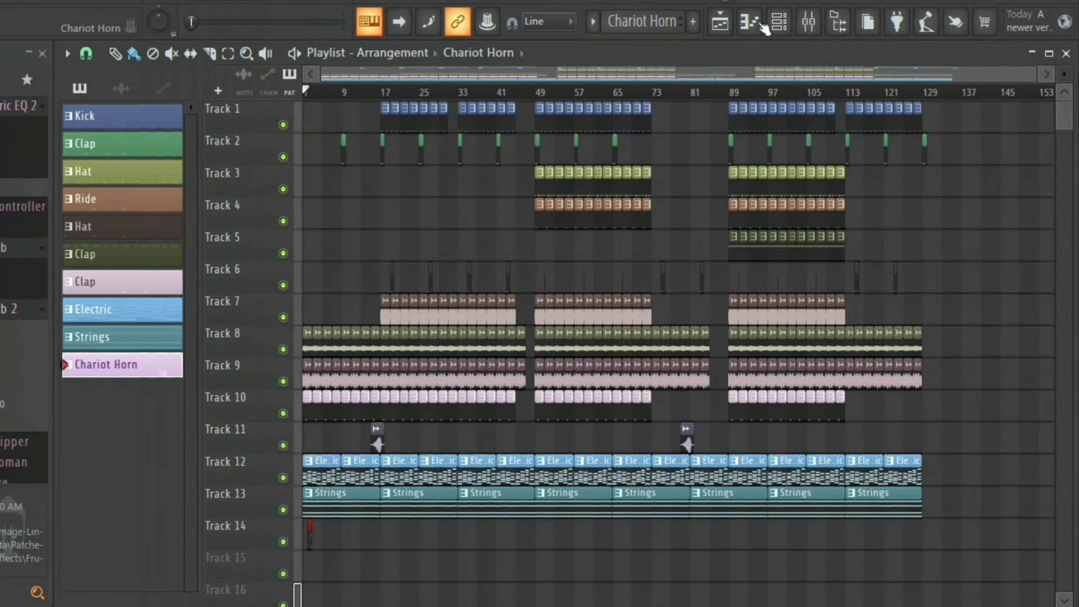
{"action": "key", "text": "space"}
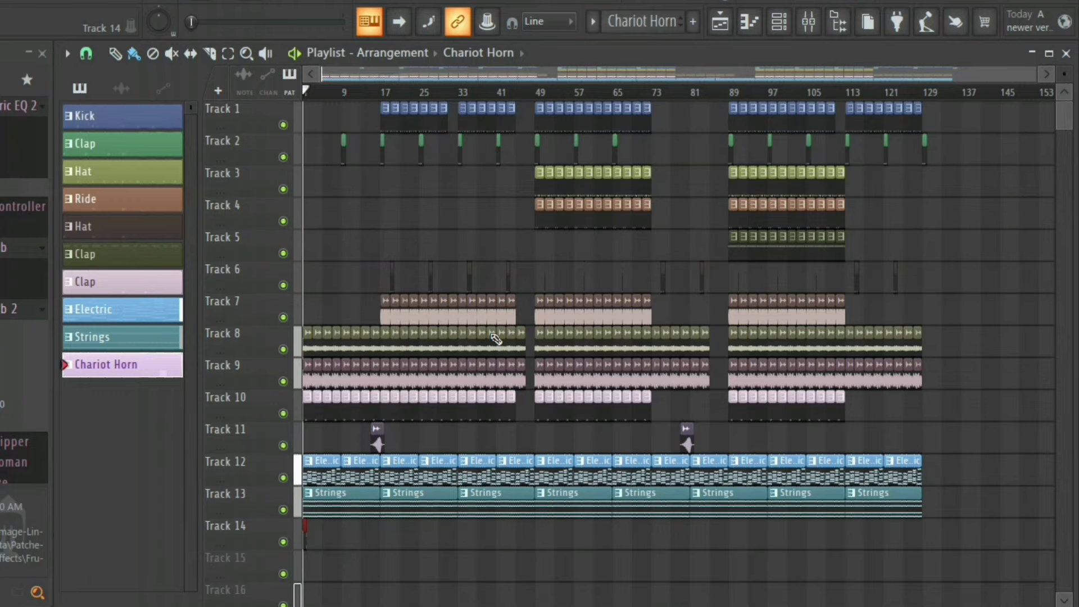
- Duplicate the D5 and B4 notes bar by bar until the Chariot Horn pattern fills eight bars, and play it
{"action": "key", "text": "F7"}
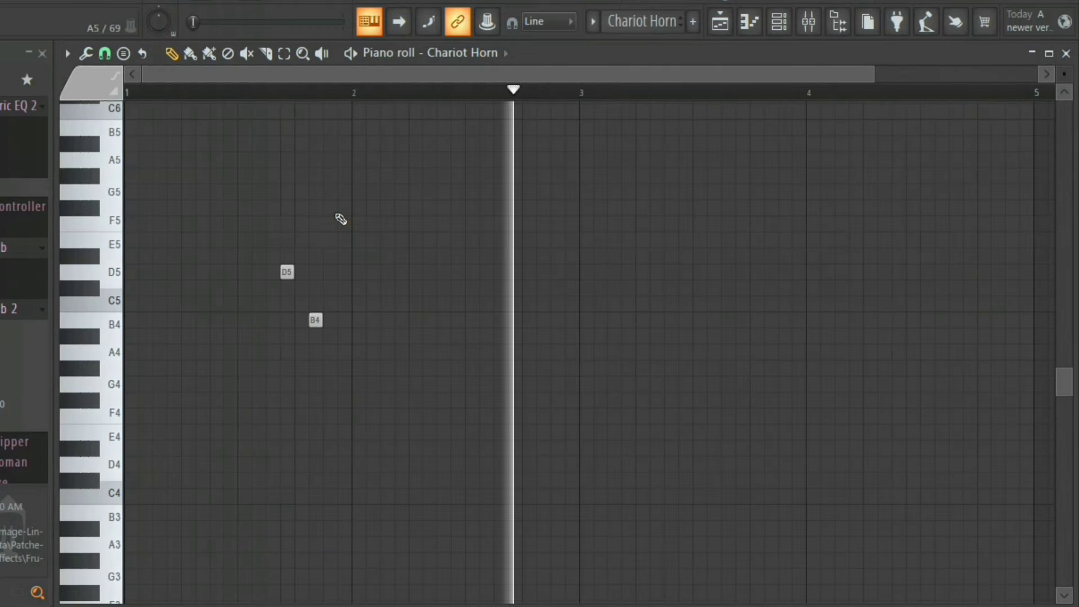
{"action": "key", "text": "ctrl+a"}
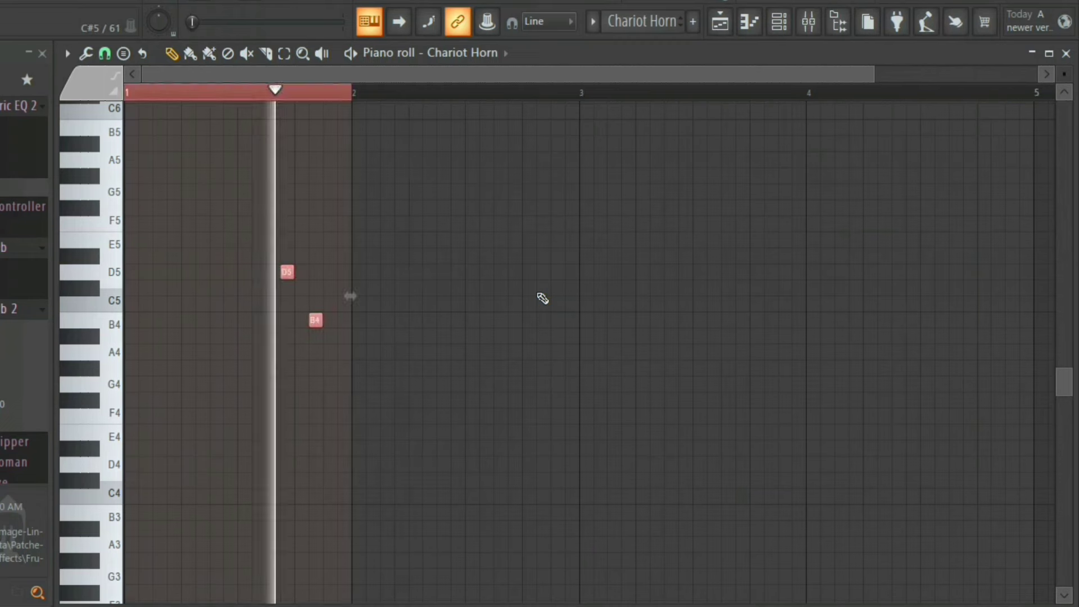
{"action": "key", "text": "ctrl+b"}
{"action": "key", "text": "ctrl+b"}
{"action": "key", "text": "ctrl+b"}
{"action": "key", "text": "ctrl+b"}
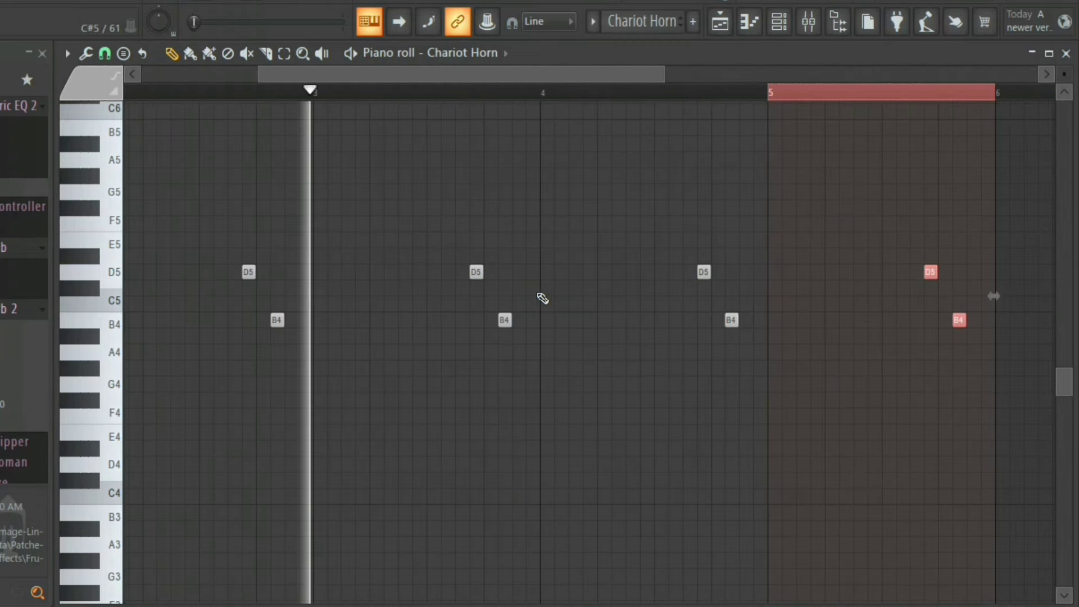
{"action": "key", "text": "ctrl+b"}
{"action": "key", "text": "ctrl+b"}
{"action": "key", "text": "ctrl+b"}
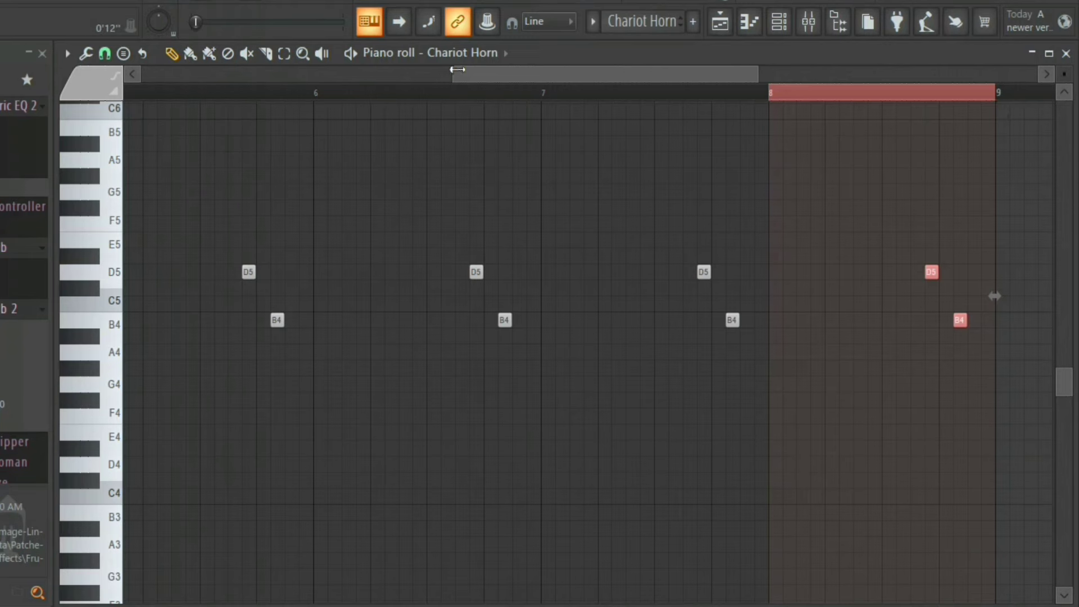
{"action": "left_click", "coordinate": [332, 559]}
{"action": "key", "text": "space"}
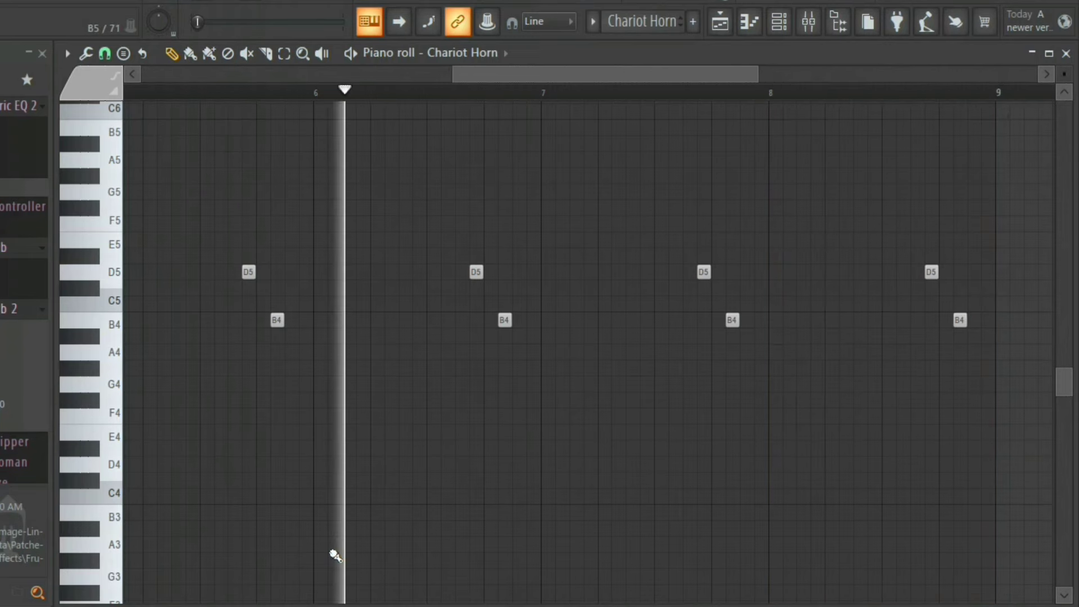
- Return to the playlist, open the Chariot Horn instrument from the channel rack, and play the part
{"action": "left_click", "coordinate": [762, 32]}
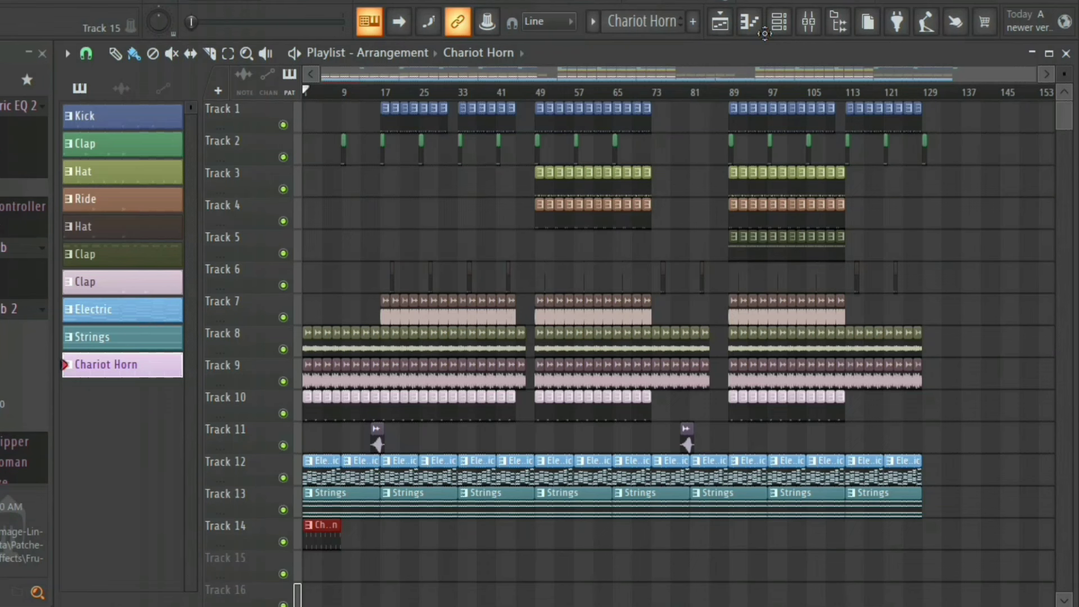
{"action": "key", "text": "F8"}
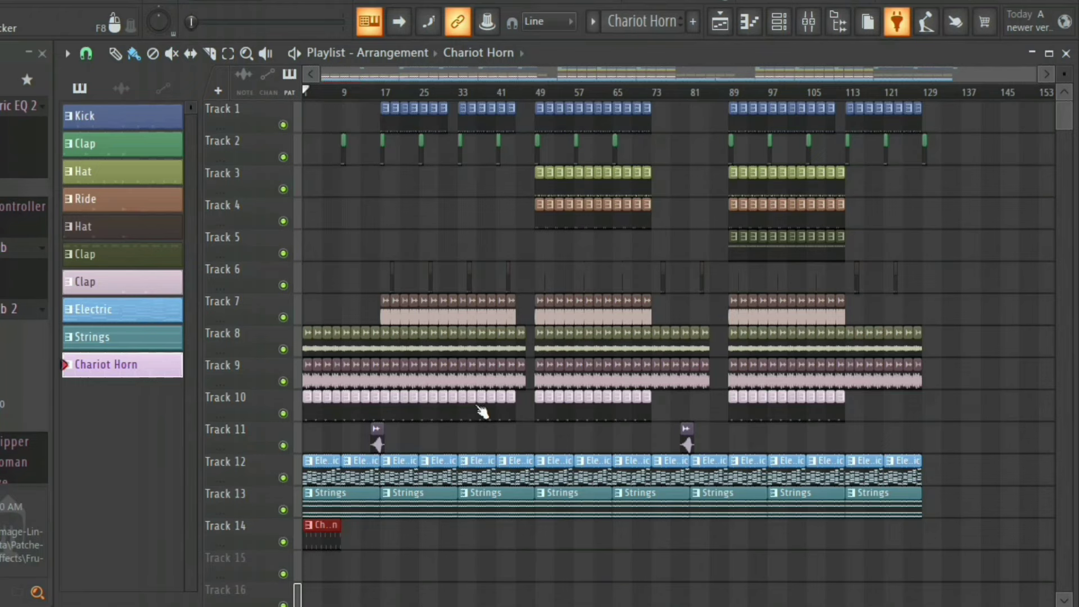
{"action": "key", "text": "F8"}
{"action": "key", "text": "F6"}
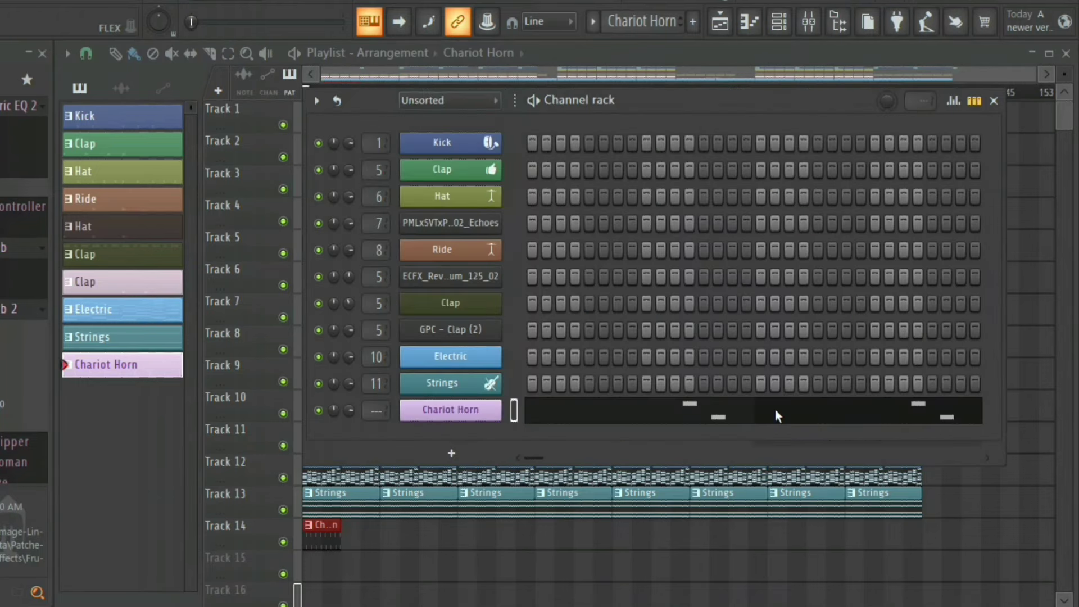
{"action": "left_click", "coordinate": [450, 409]}
{"action": "key", "text": "space"}
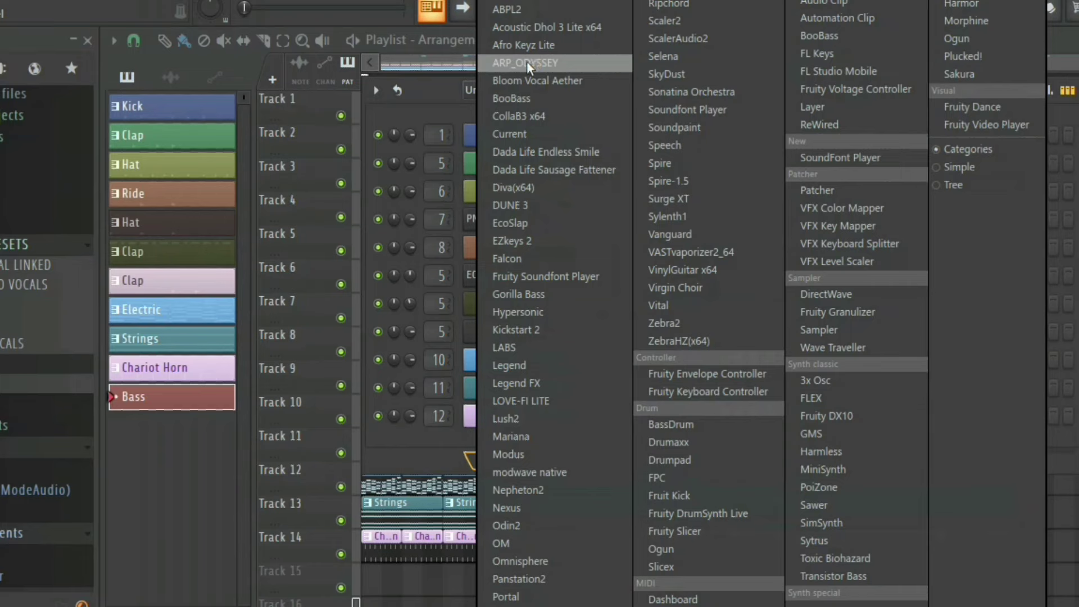
- Add a Gorilla Bass channel for the Bass pattern and draw three half-beat C4 notes on beats 1, 2 and 3 of bar 1
{"action": "left_click", "coordinate": [534, 295]}
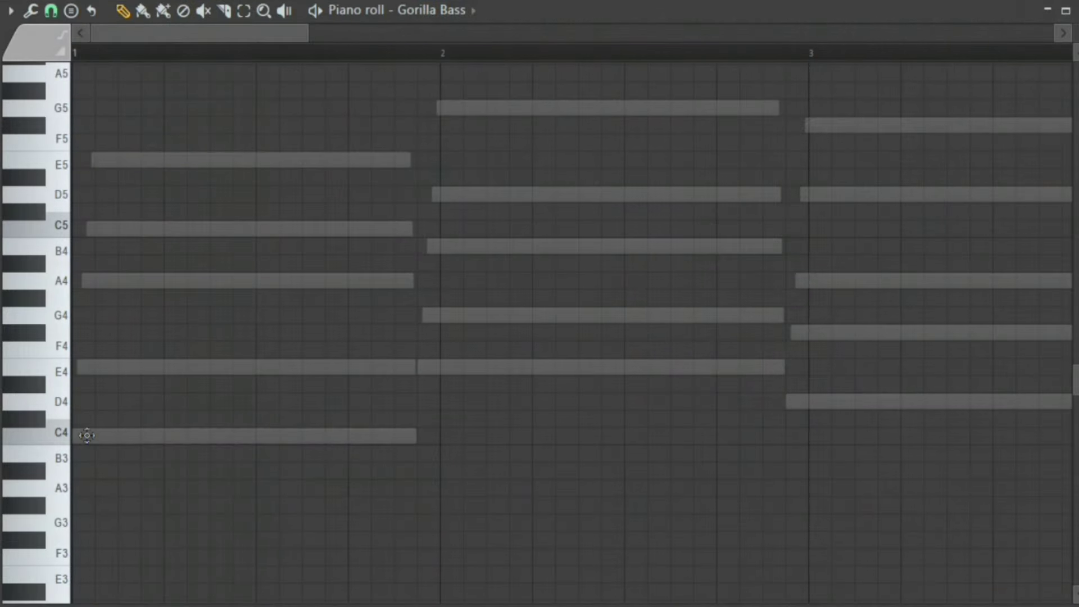
{"action": "left_click", "coordinate": [93, 436]}
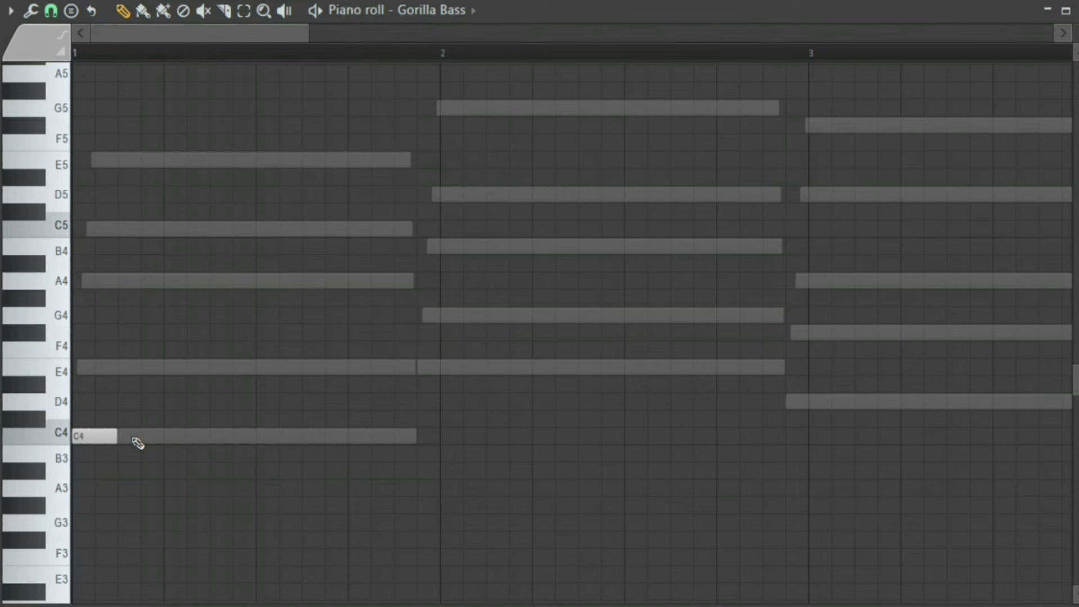
{"action": "left_click", "coordinate": [169, 437]}
{"action": "left_click", "coordinate": [264, 437]}
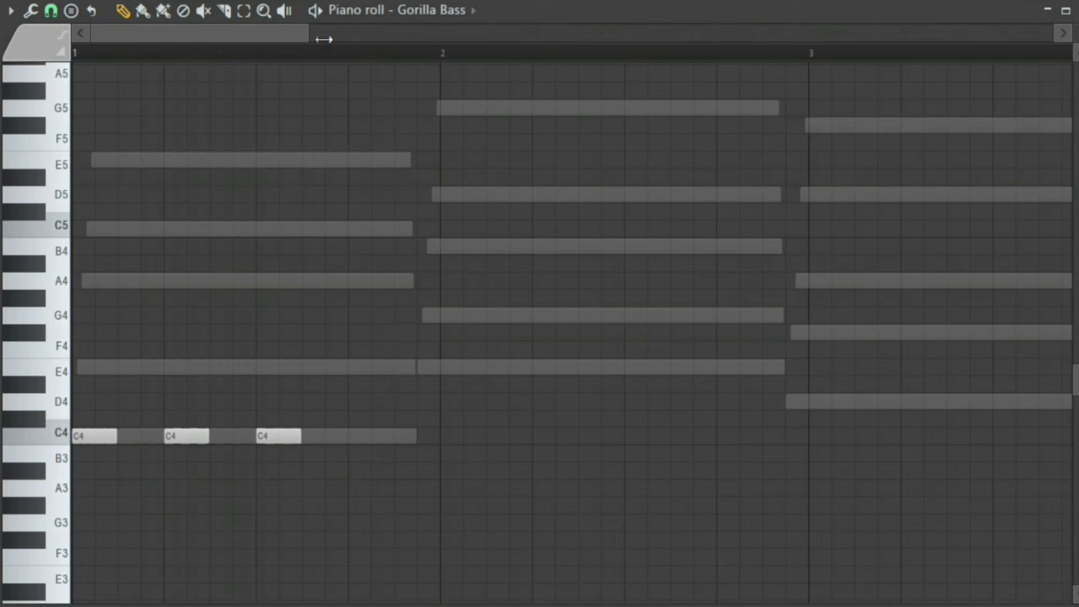
- Transpose the three bass notes in bar 1 up four semitones to E4 and deselect them
{"action": "left_click_drag", "start_coordinate": [324, 40], "coordinate": [551, 106]}
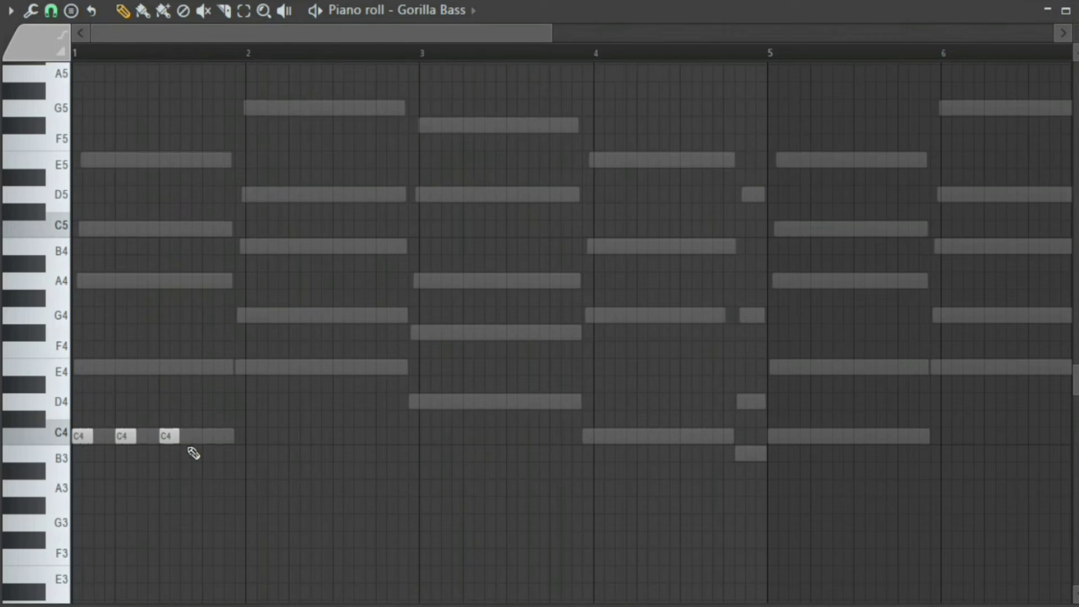
{"action": "left_click", "coordinate": [84, 423]}
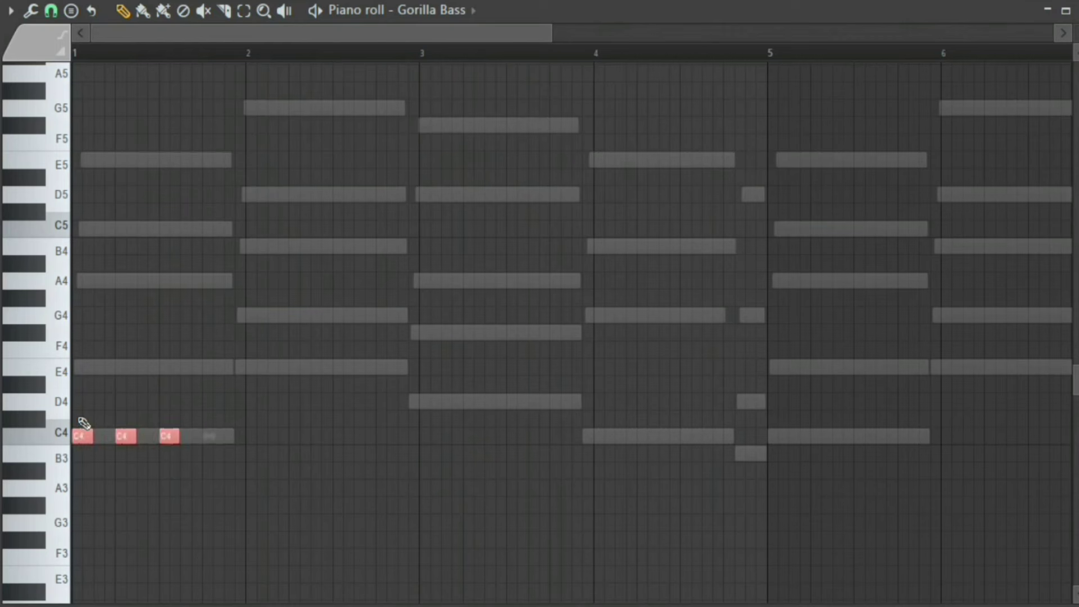
{"action": "key", "text": "Up"}
{"action": "key", "text": "Up"}
{"action": "key", "text": "Up"}
{"action": "key", "text": "Up"}
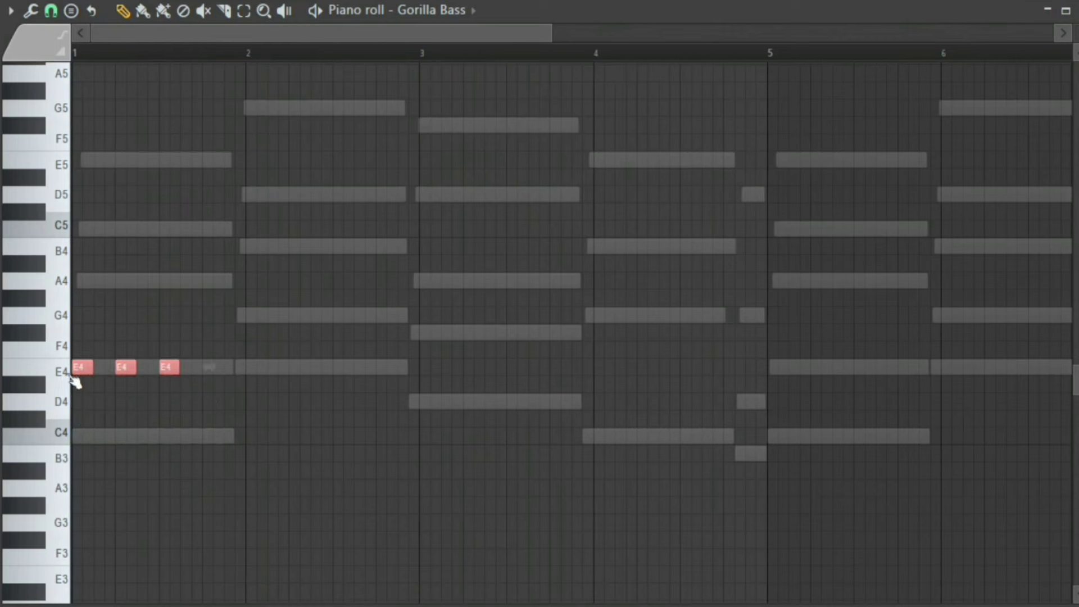
{"action": "key", "text": "ctrl+d"}
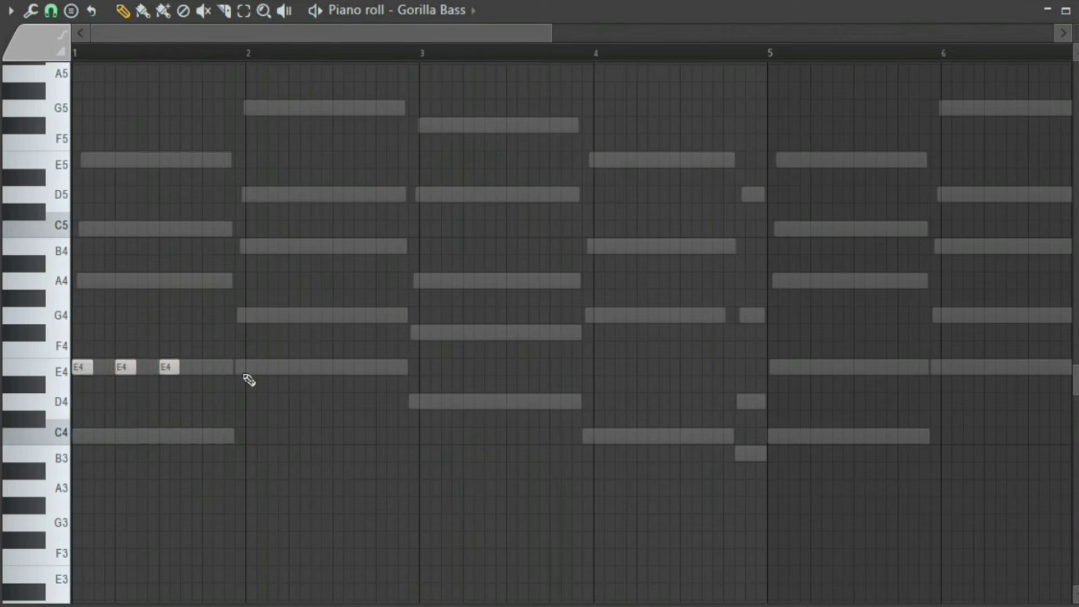